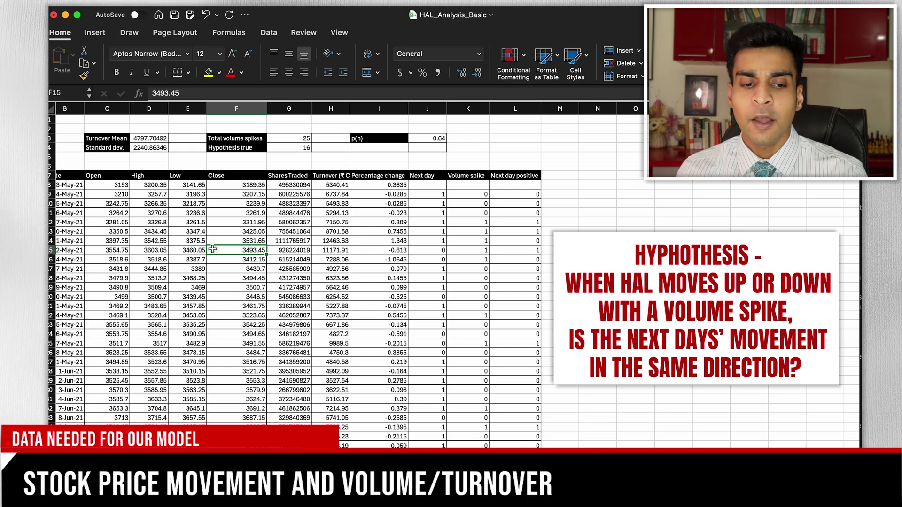
pyautogui.click(161, 184)
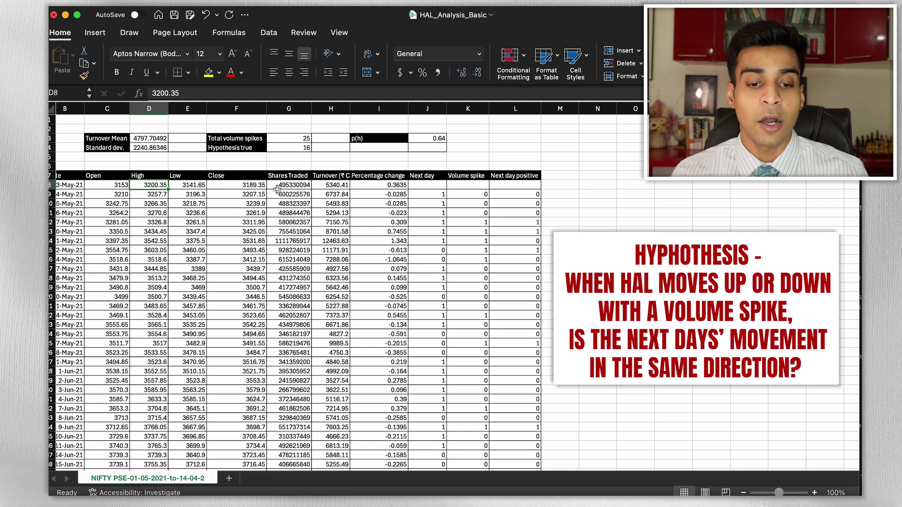
pyautogui.click(248, 197)
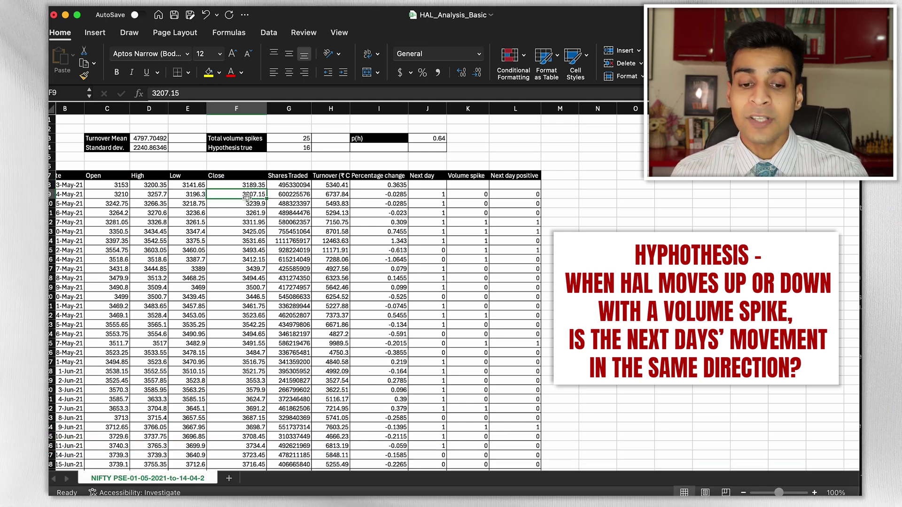
pyautogui.press('Down')
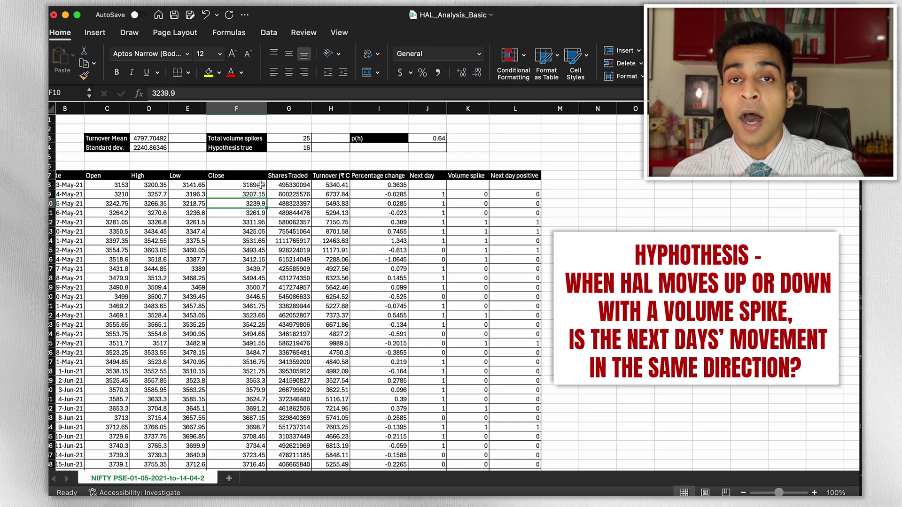
pyautogui.hscroll(-1, 306, 198)
pyautogui.press('Up')
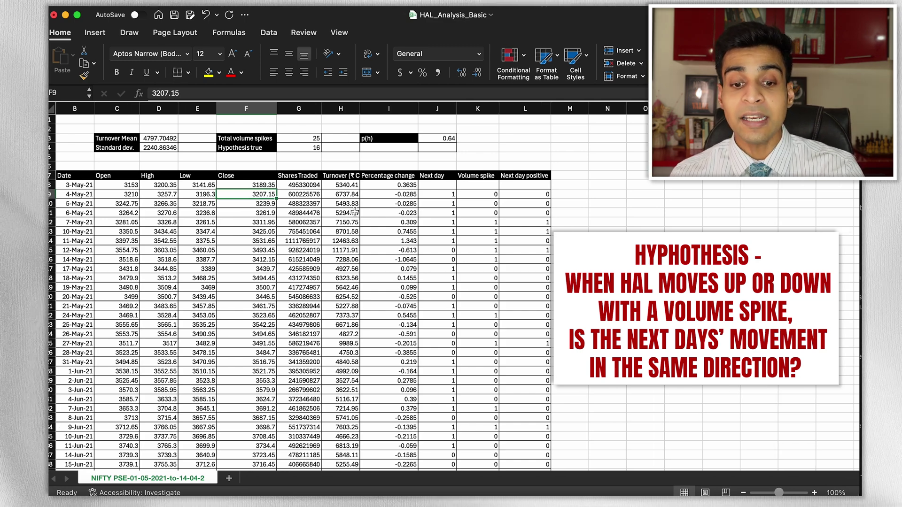
pyautogui.click(347, 185)
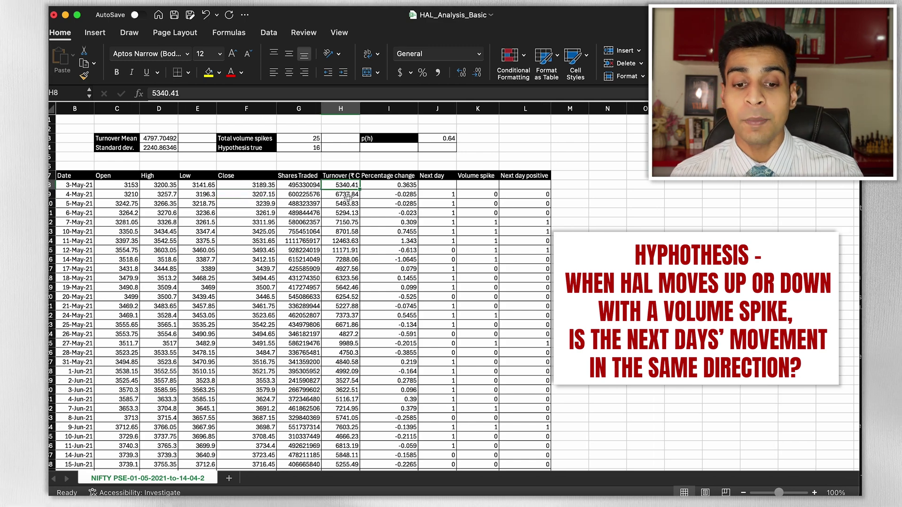
pyautogui.click(348, 196)
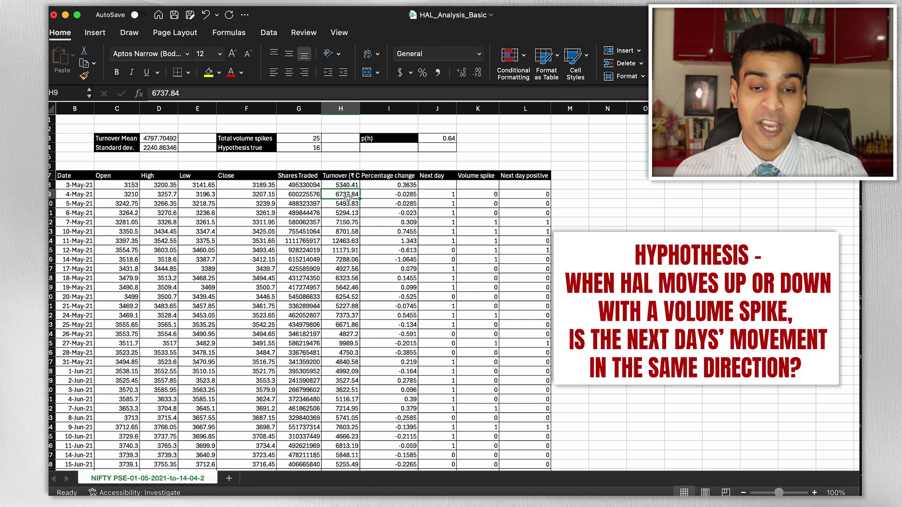
pyautogui.click(289, 196)
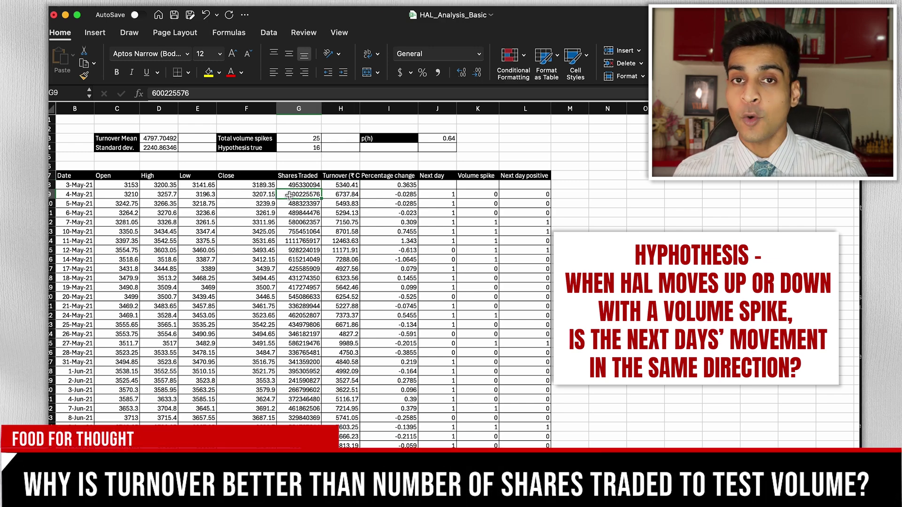
pyautogui.click(348, 195)
pyautogui.click(304, 196)
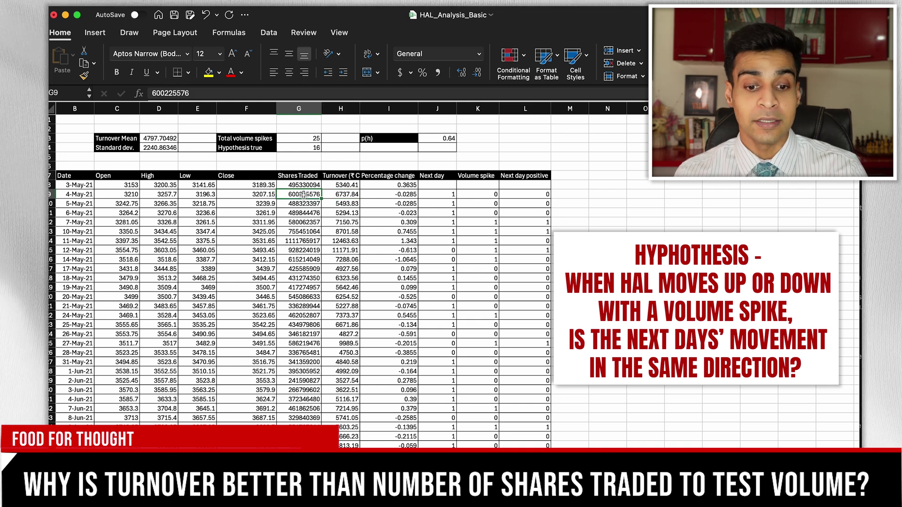
pyautogui.click(351, 195)
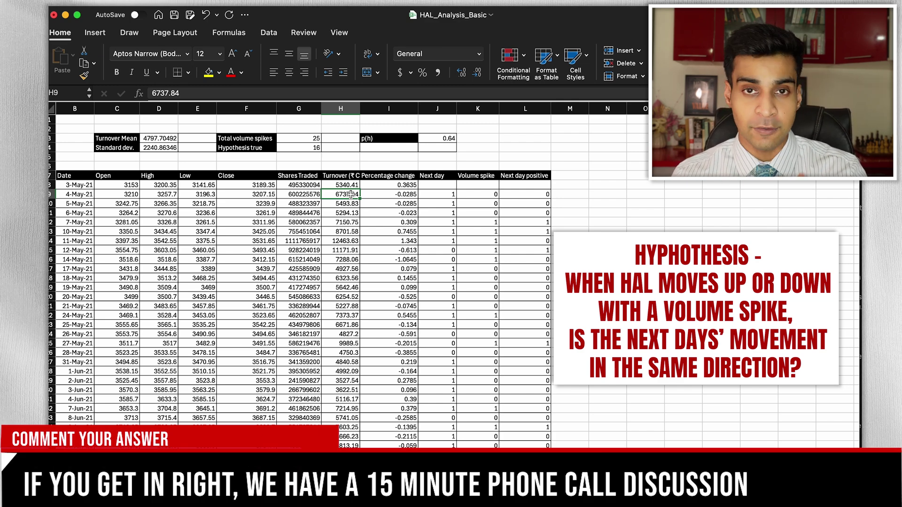
pyautogui.click(400, 194)
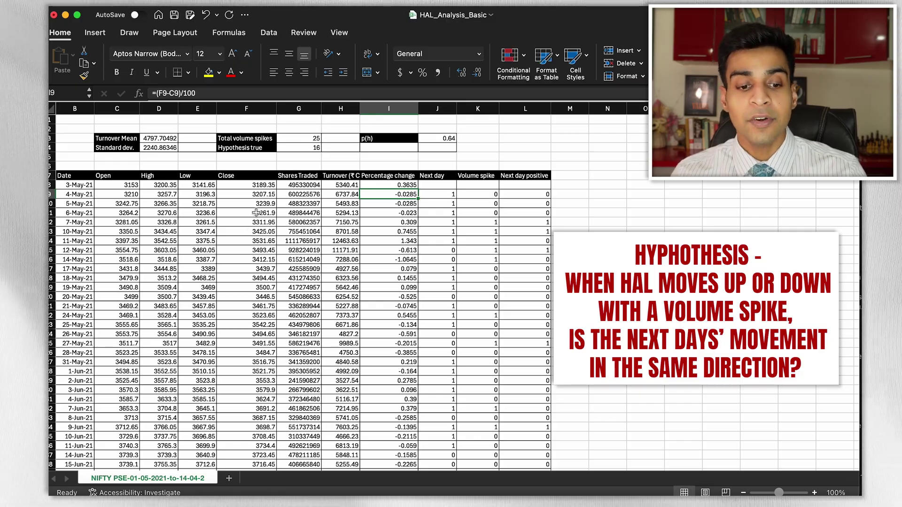
pyautogui.scroll(-20, 257, 271)
pyautogui.scroll(20, 257, 272)
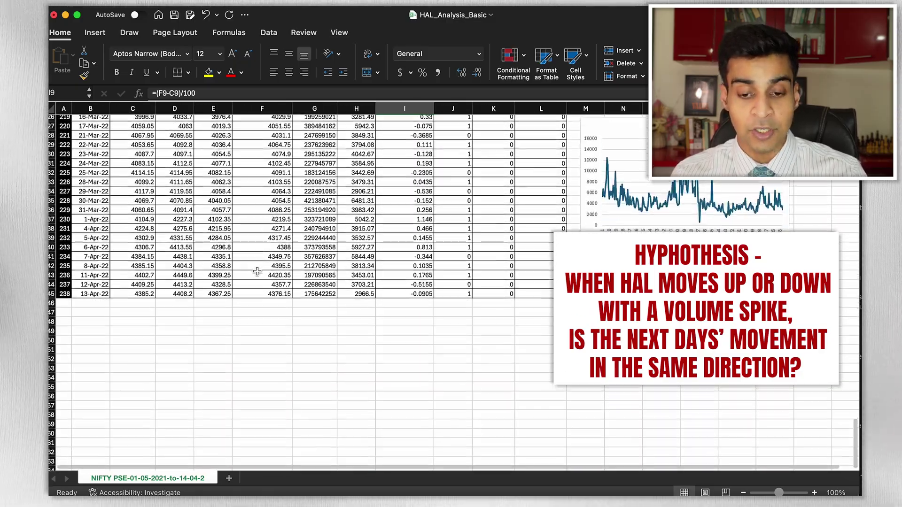
pyautogui.scroll(15, 257, 271)
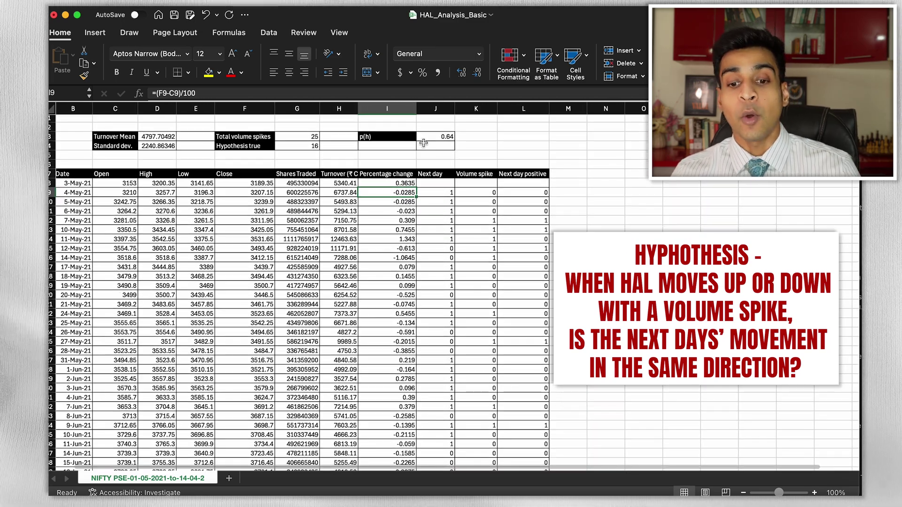
pyautogui.click(483, 192)
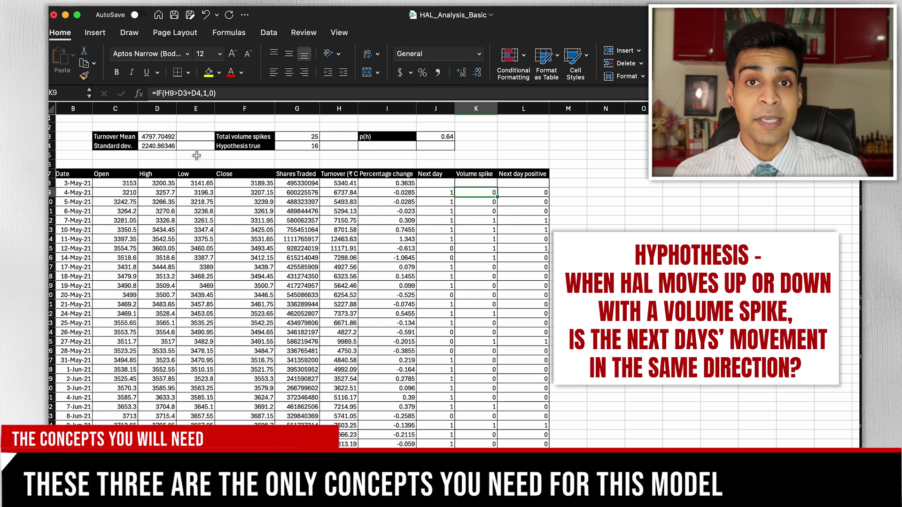
pyautogui.click(165, 138)
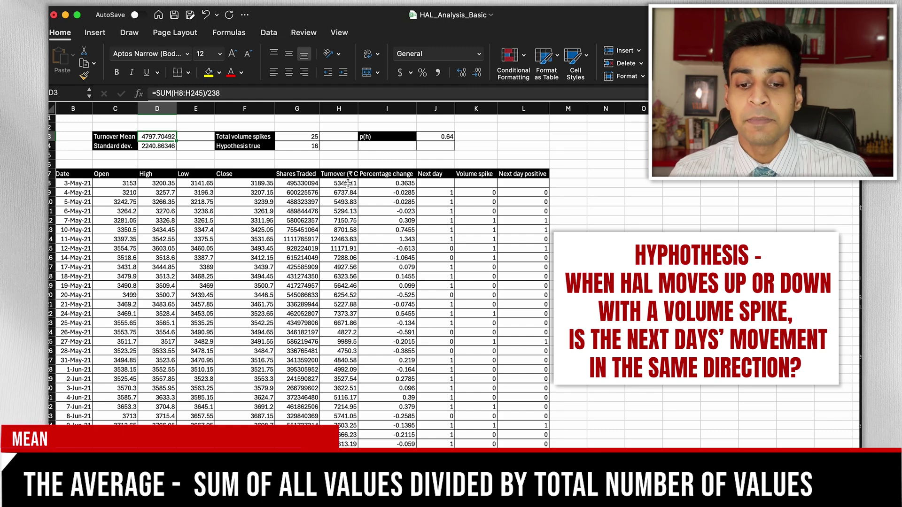
pyautogui.click(348, 184)
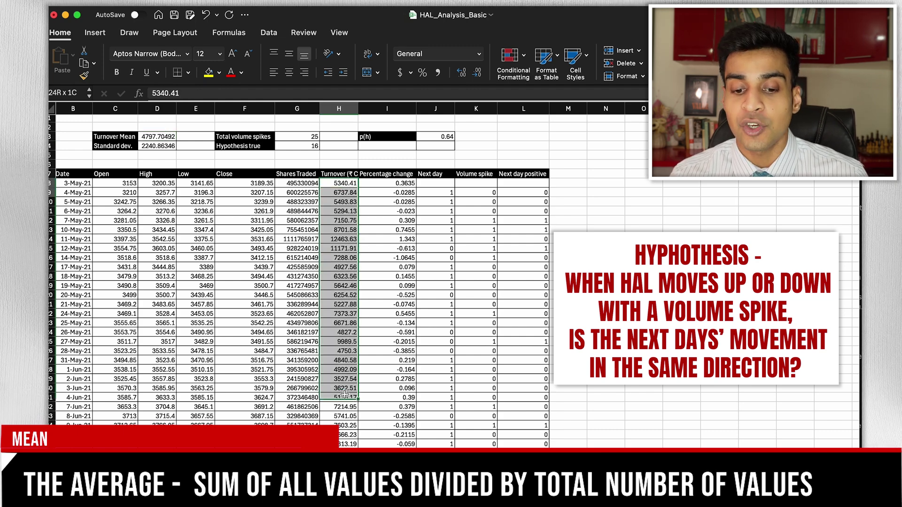
pyautogui.moveTo(345, 394); pyautogui.dragTo(340, 326)
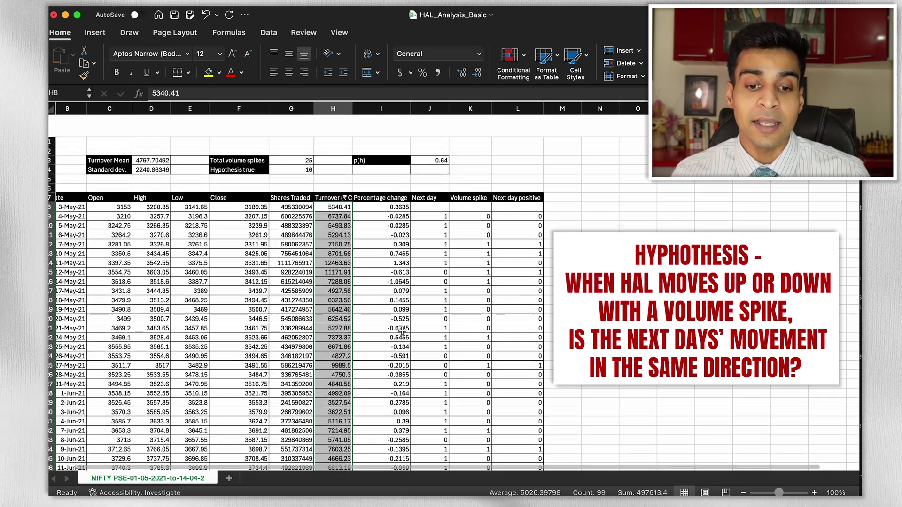
pyautogui.scroll(-2, 381, 233)
pyautogui.click(382, 233)
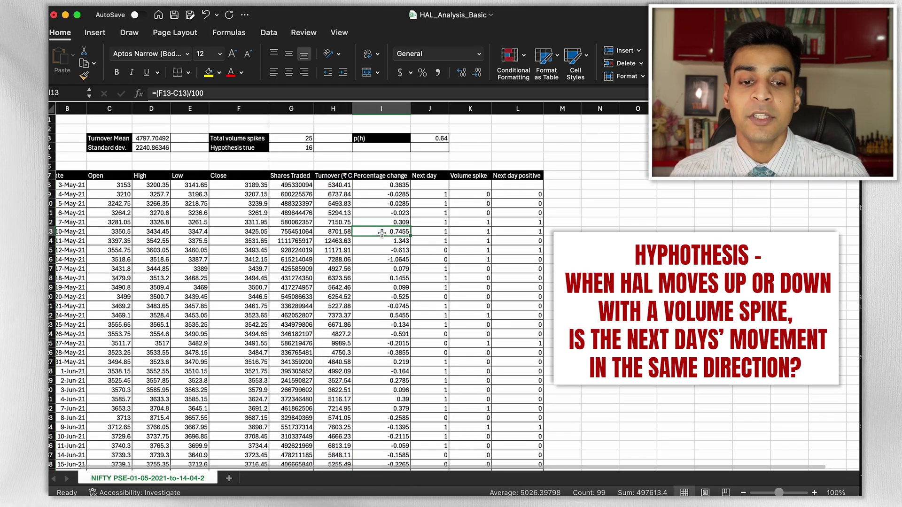
pyautogui.click(155, 138)
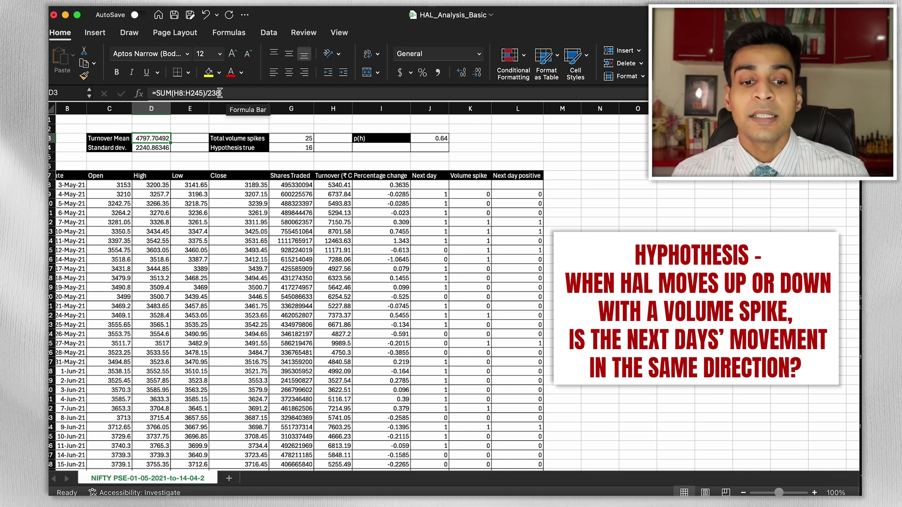
pyautogui.press('Down')
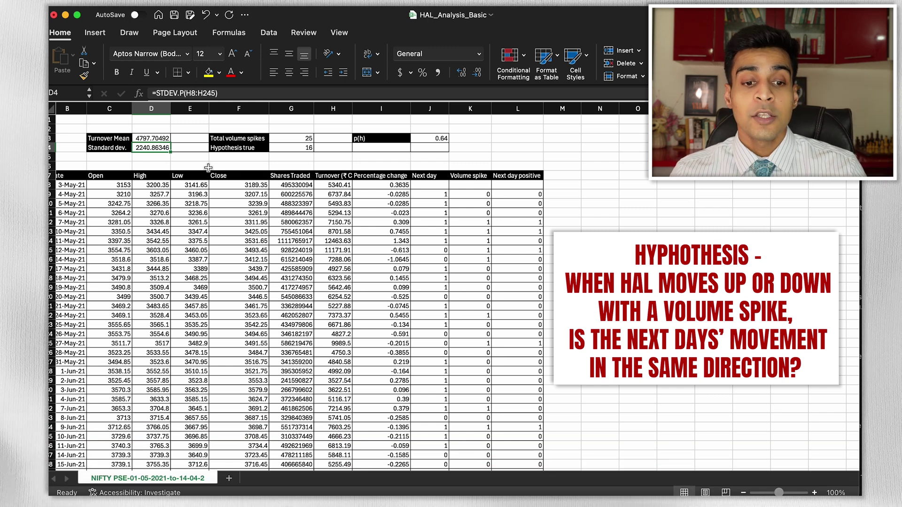
pyautogui.click(157, 138)
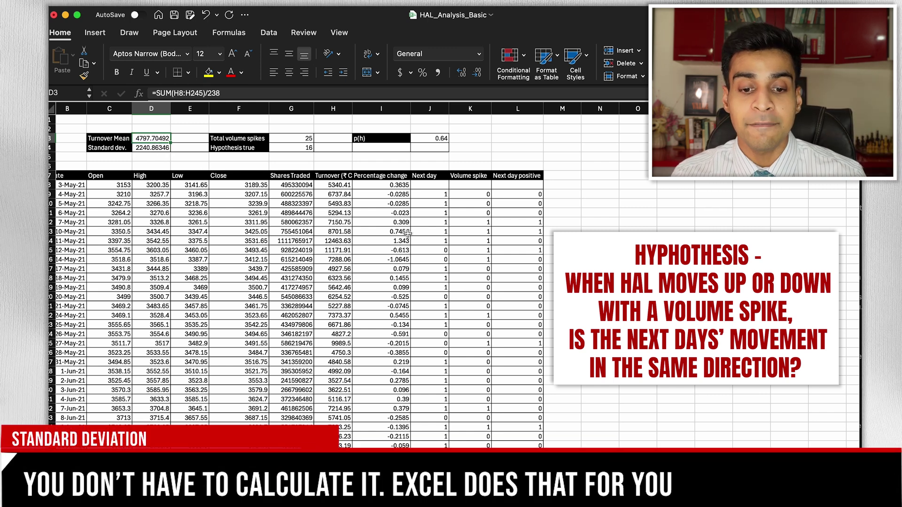
pyautogui.click(347, 185)
pyautogui.click(336, 223)
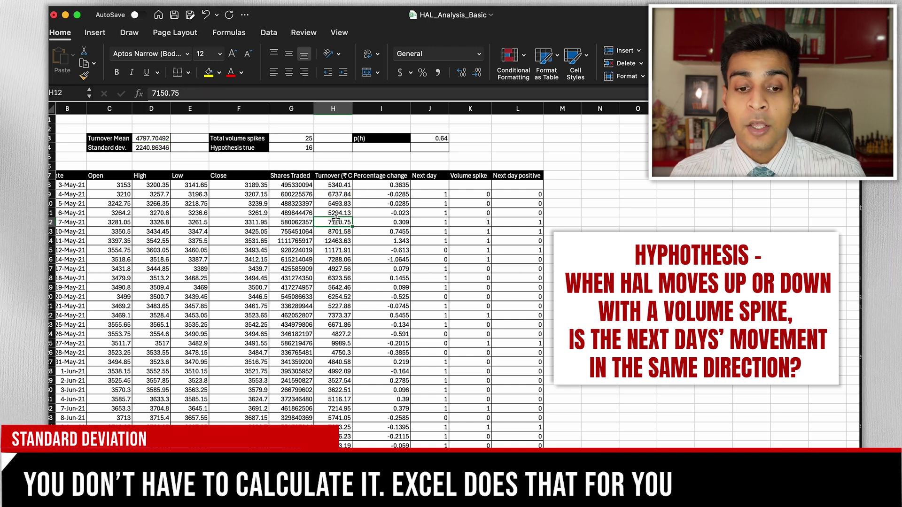
pyautogui.click(337, 269)
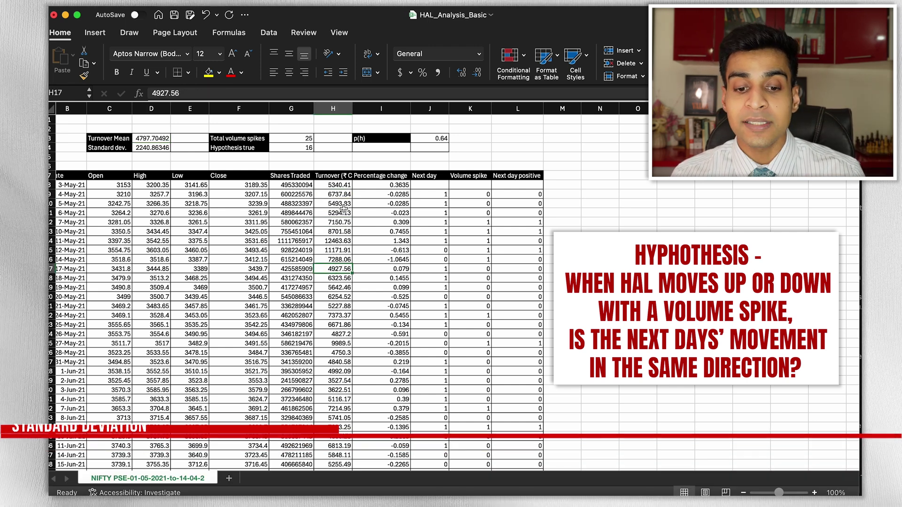
pyautogui.click(340, 223)
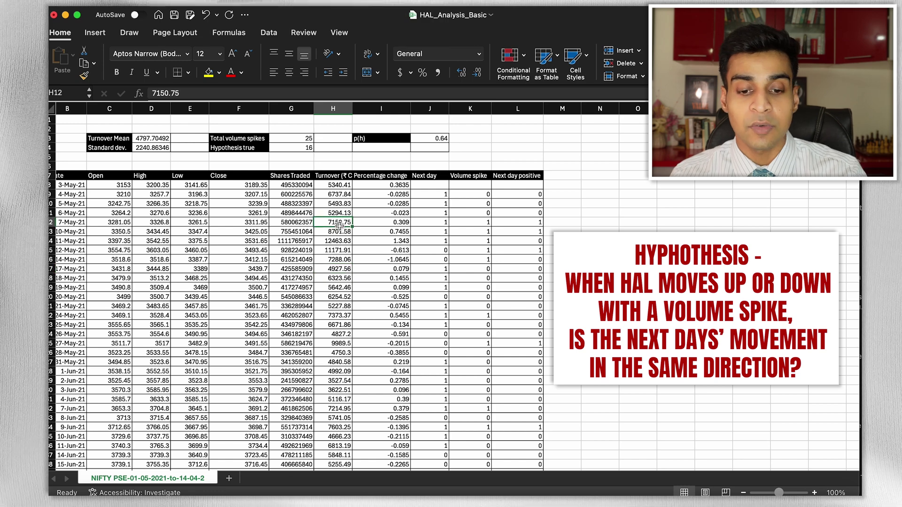
pyautogui.click(338, 232)
pyautogui.click(339, 241)
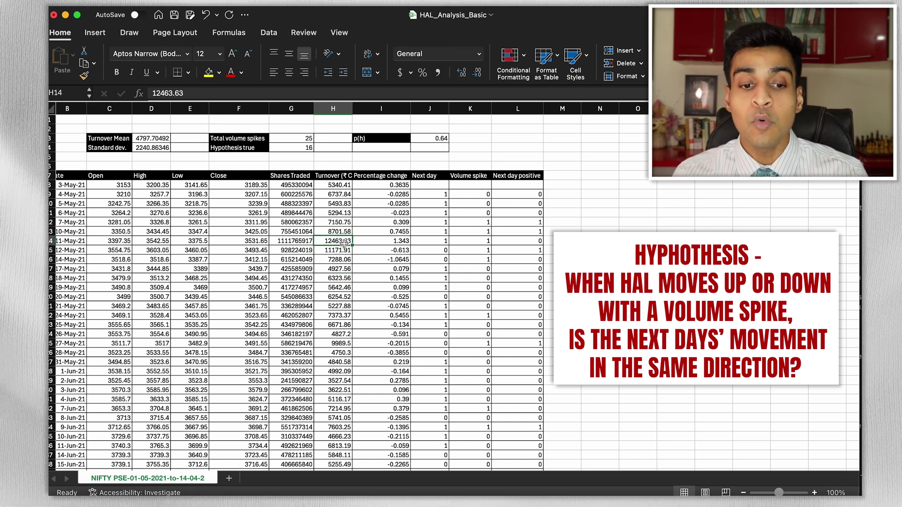
pyautogui.click(162, 138)
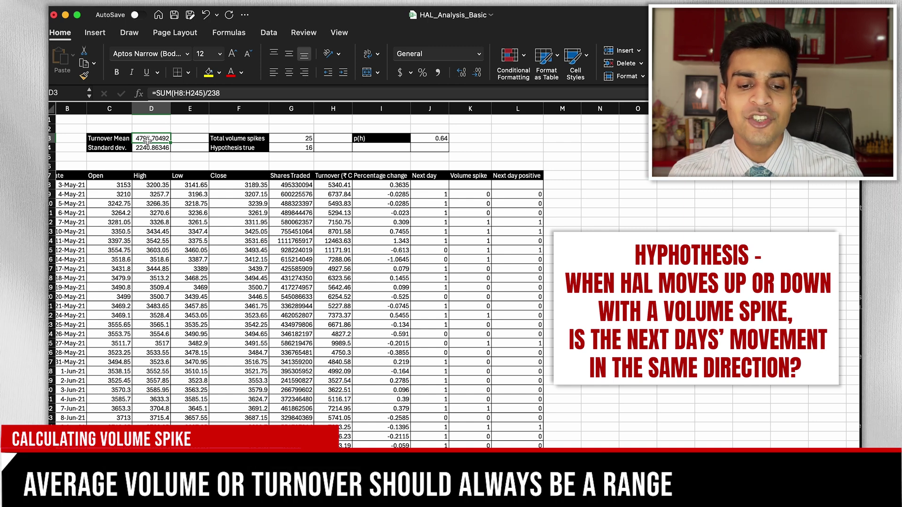
pyautogui.click(293, 213)
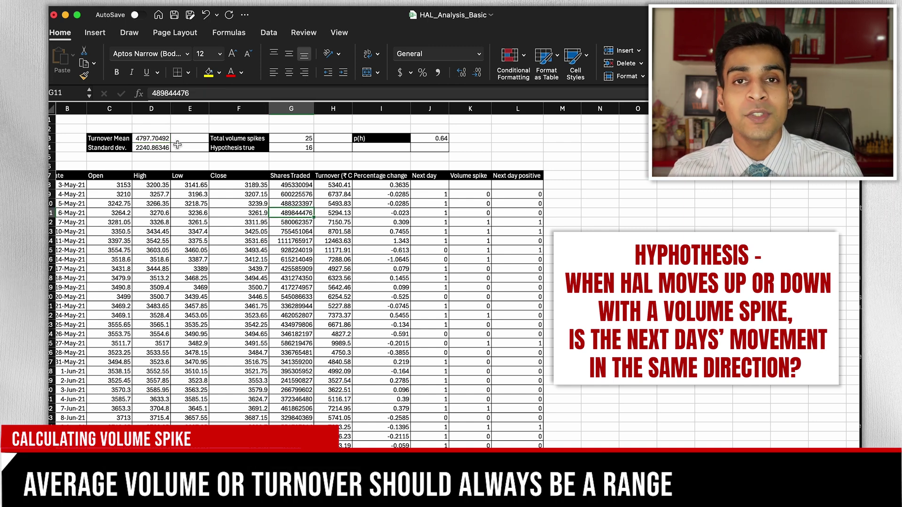
pyautogui.click(150, 136)
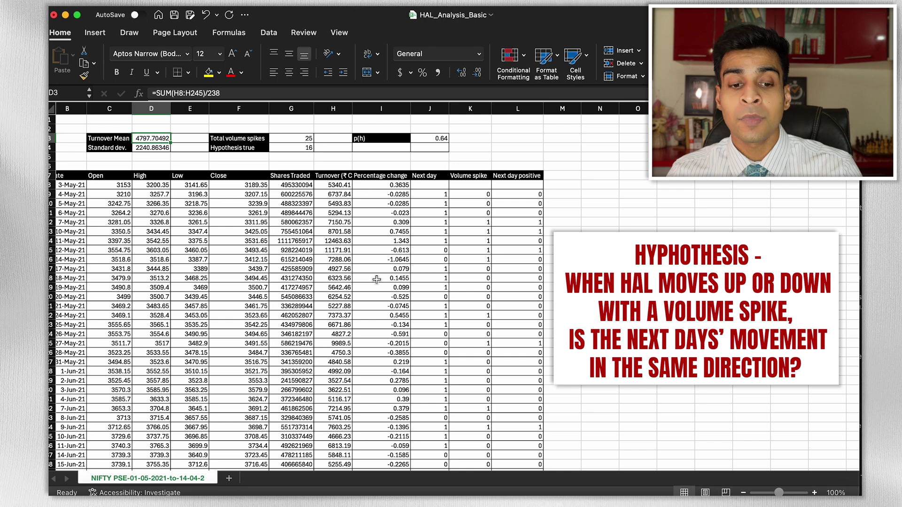
pyautogui.click(155, 148)
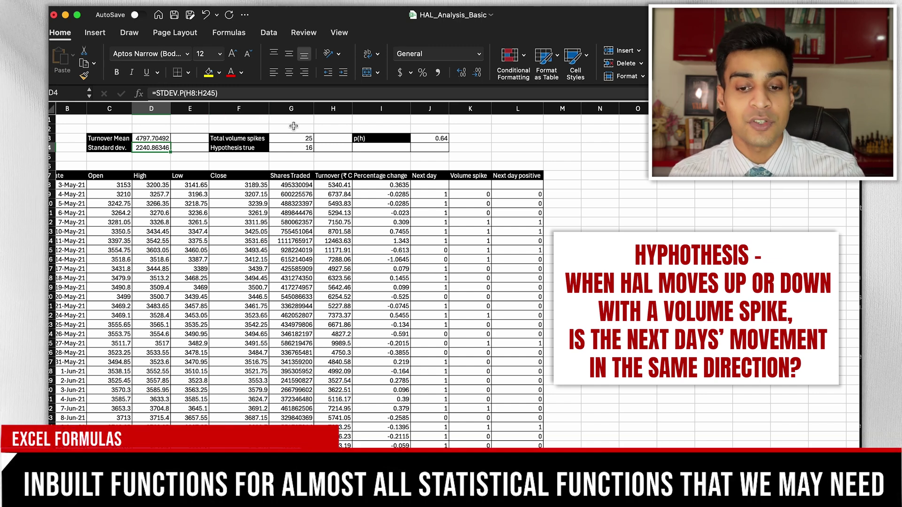
pyautogui.click(523, 148)
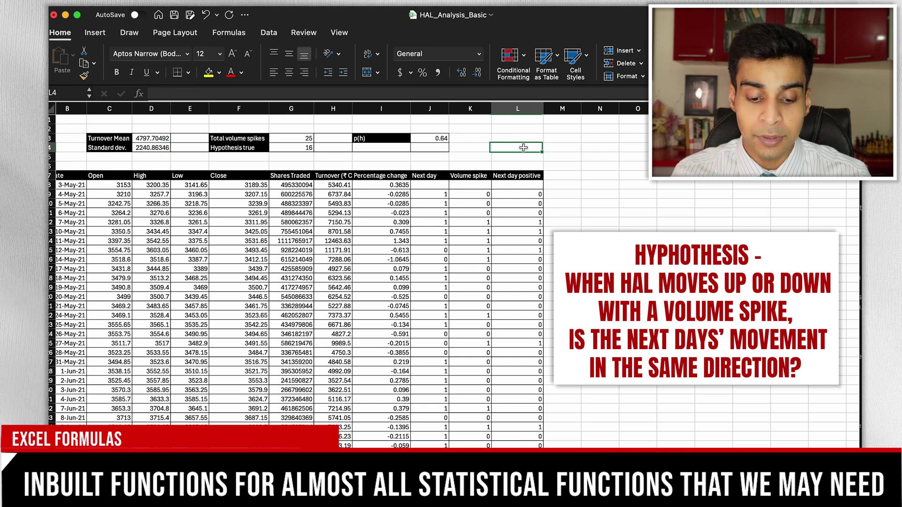
pyautogui.write('=std')
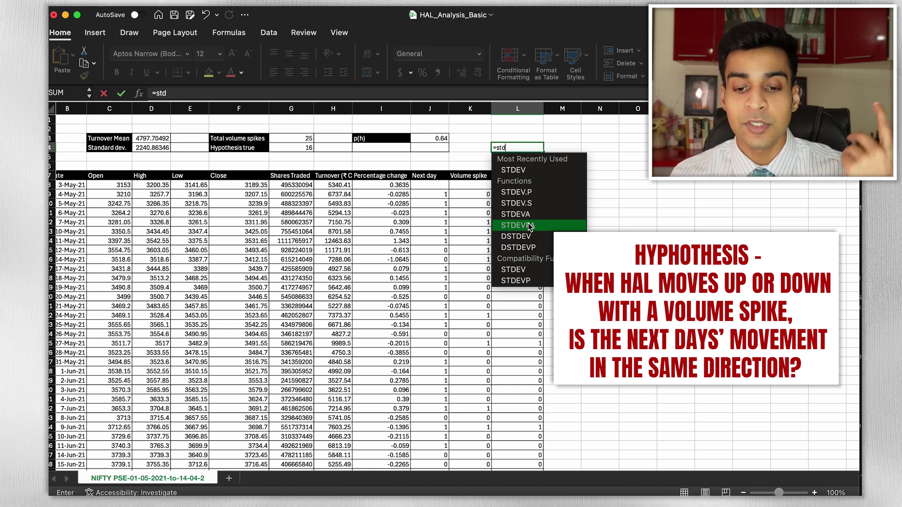
pyautogui.doubleClick(551, 192)
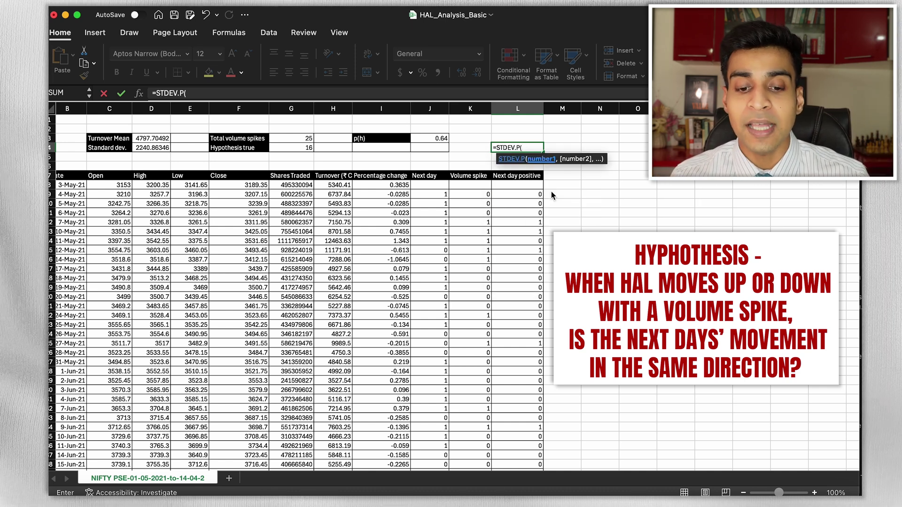
pyautogui.click(331, 187)
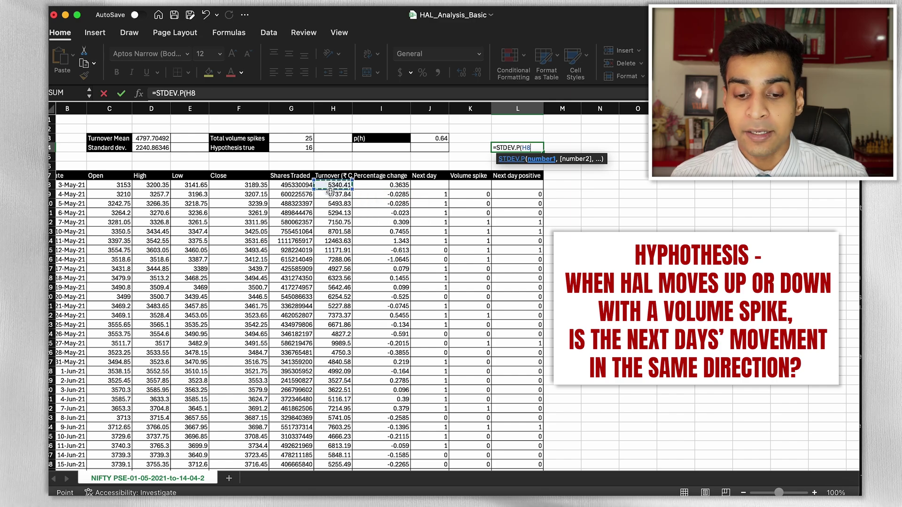
pyautogui.moveTo(332, 192); pyautogui.dragTo(337, 391)
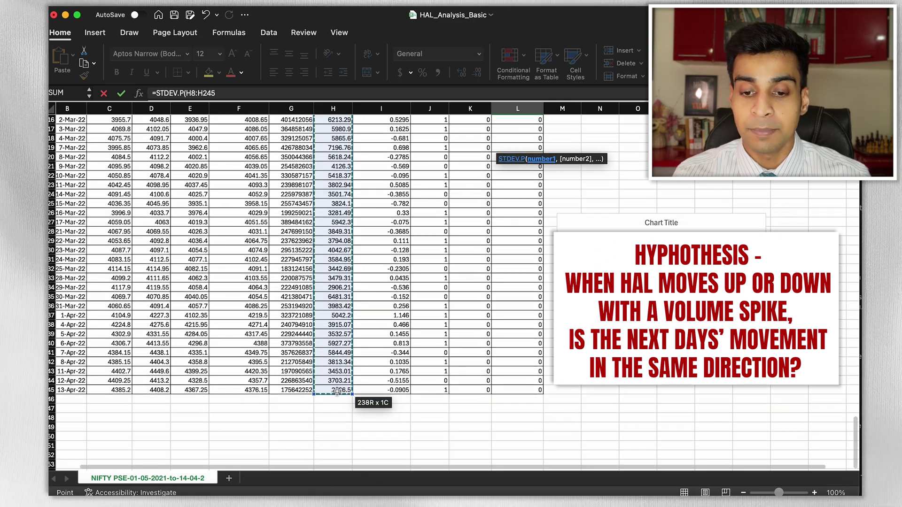
pyautogui.write(')')
pyautogui.press('Return')
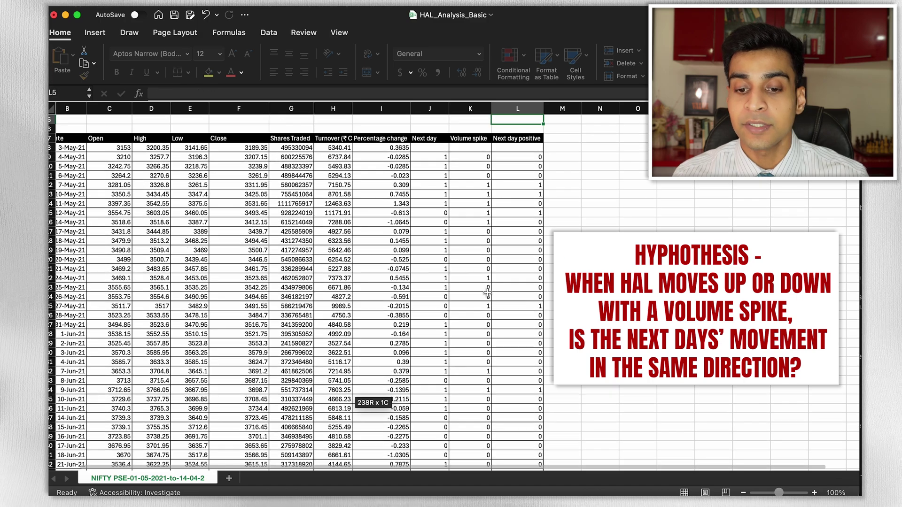
pyautogui.click(490, 150)
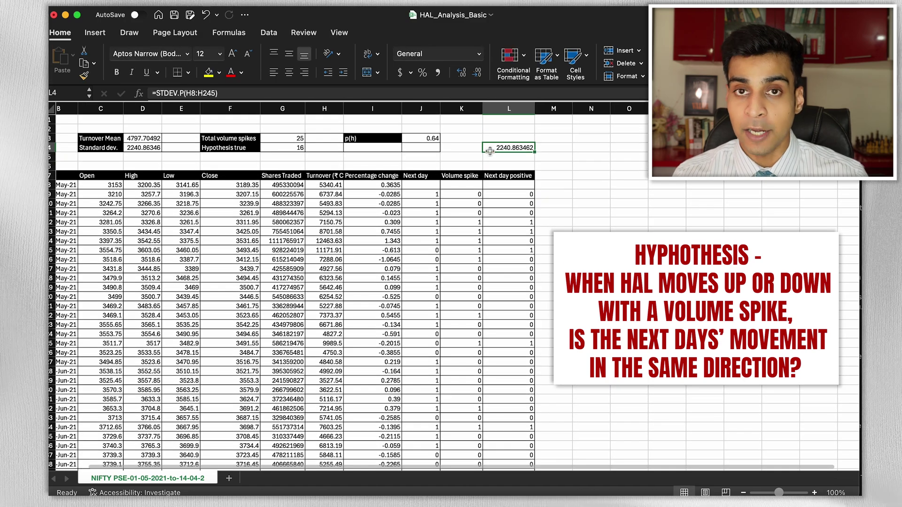
pyautogui.click(139, 151)
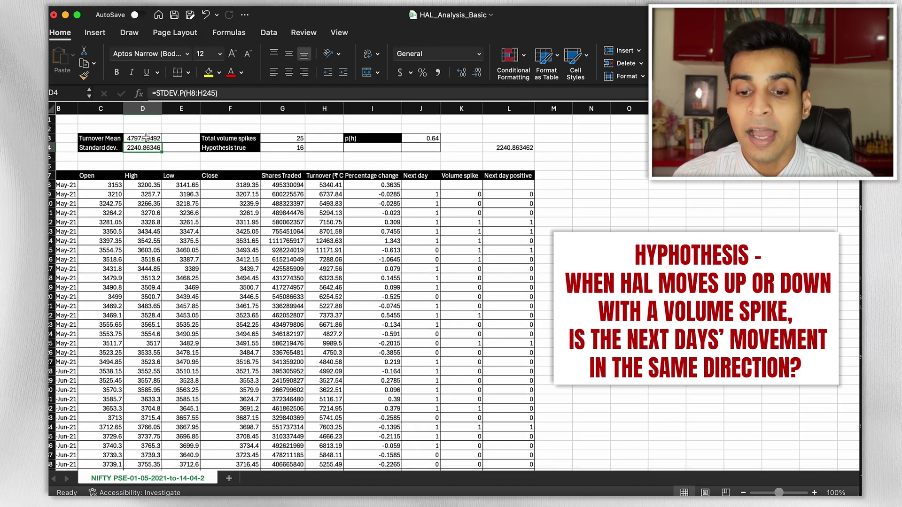
pyautogui.click(518, 149)
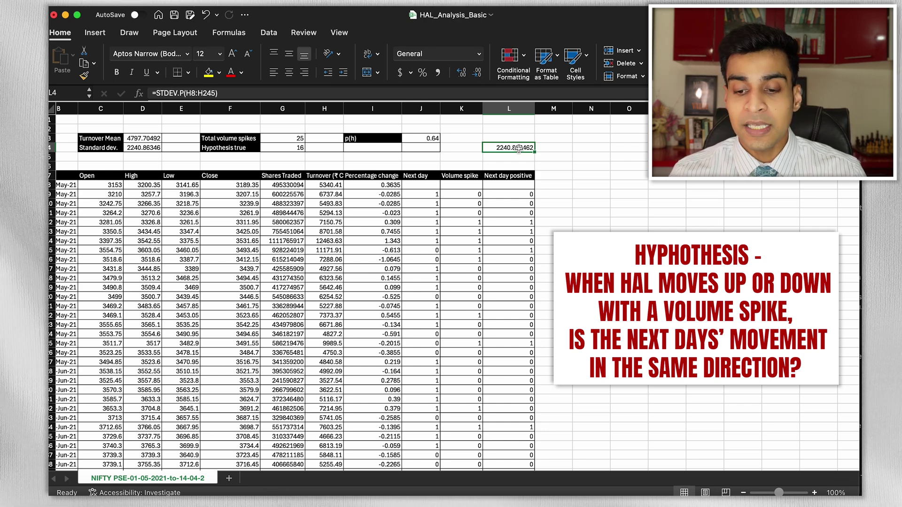
pyautogui.press('super+z')
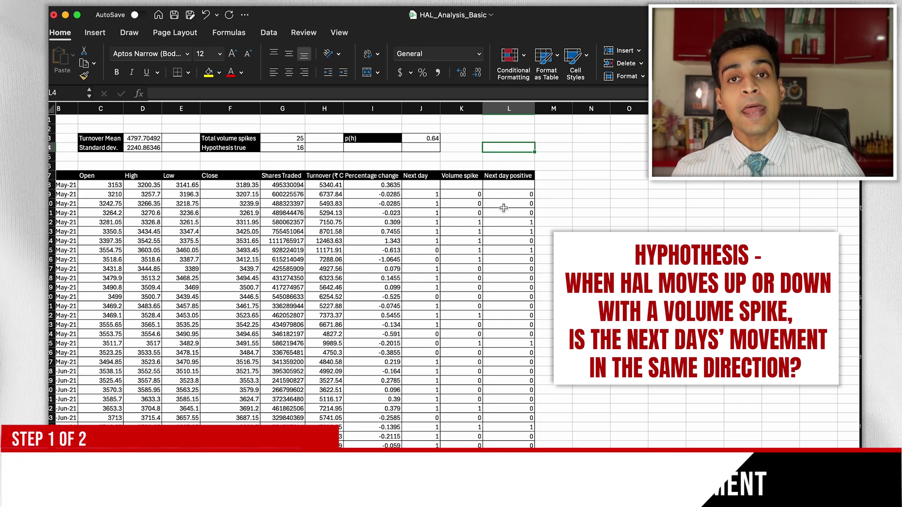
pyautogui.click(504, 206)
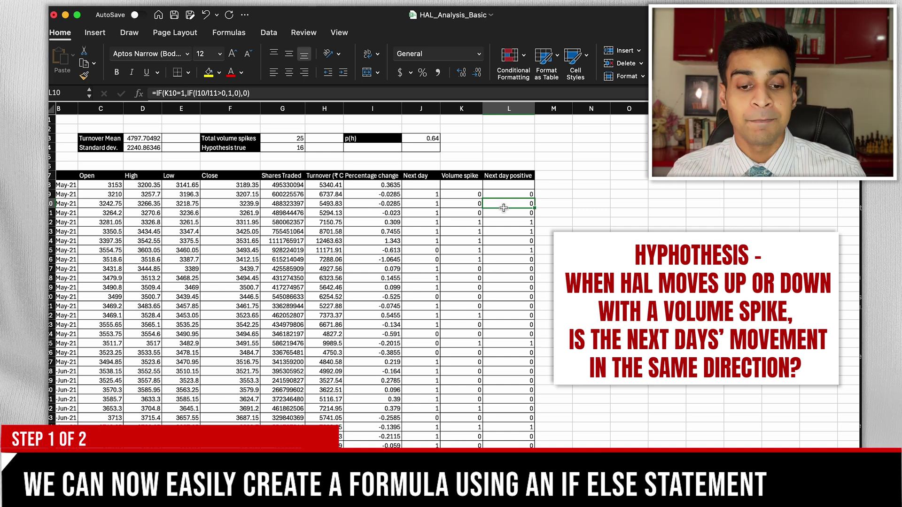
pyautogui.click(331, 184)
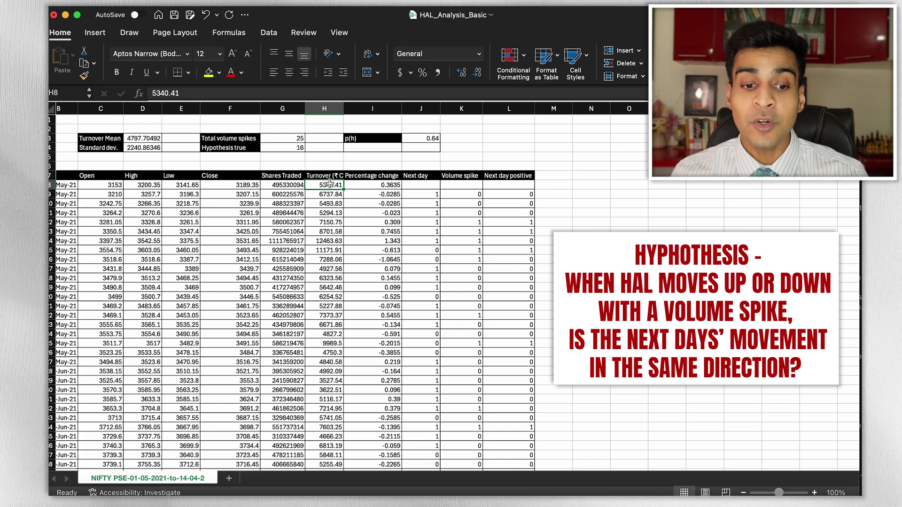
pyautogui.click(151, 138)
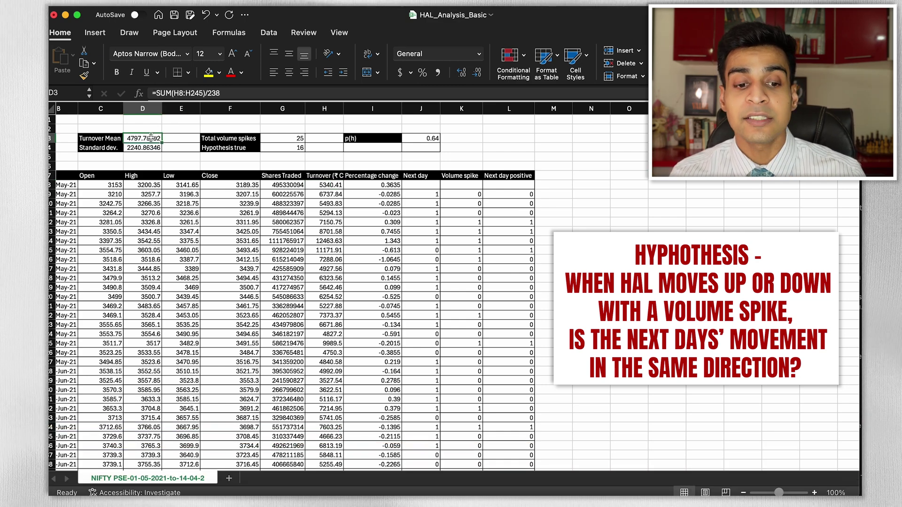
pyautogui.moveTo(151, 138); pyautogui.dragTo(148, 149)
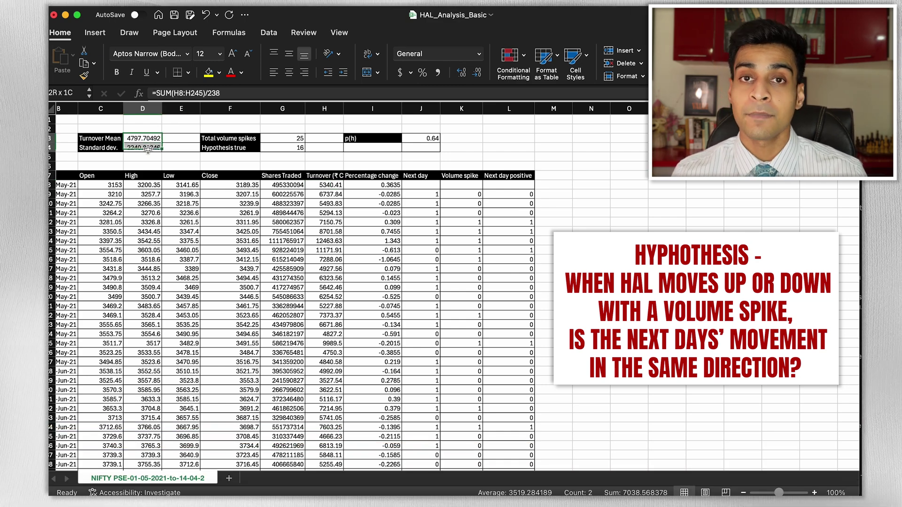
pyautogui.click(151, 138)
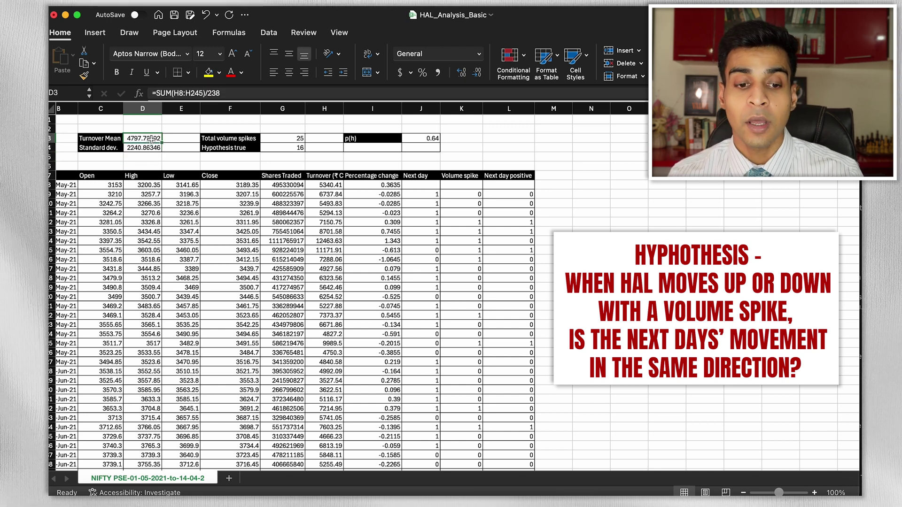
pyautogui.click(147, 149)
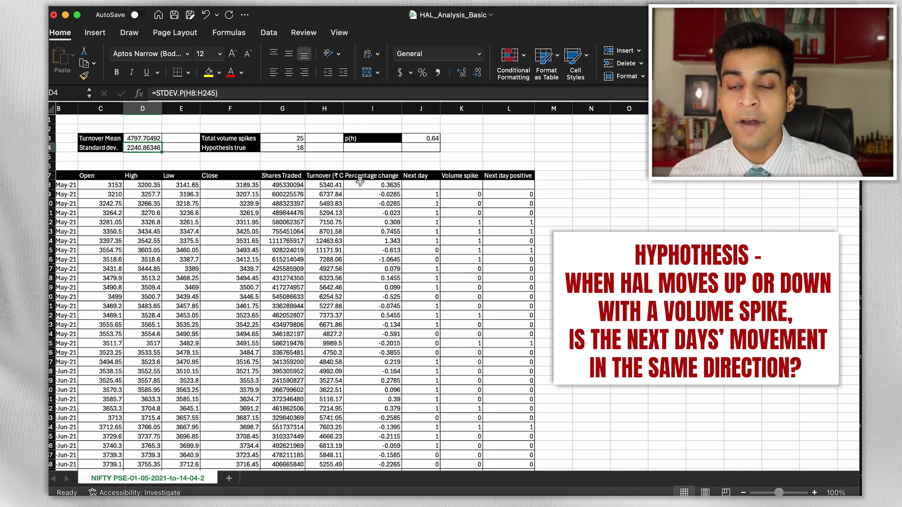
pyautogui.moveTo(324, 185); pyautogui.dragTo(335, 285)
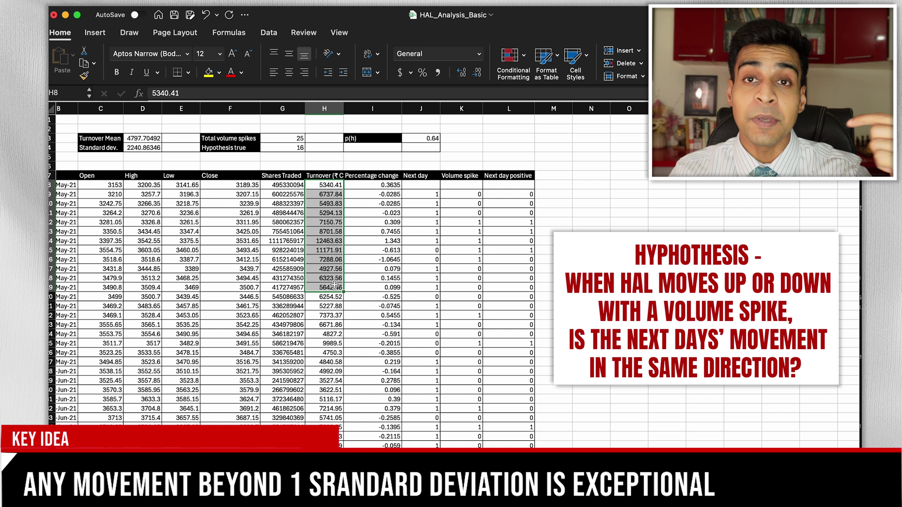
pyautogui.click(337, 314)
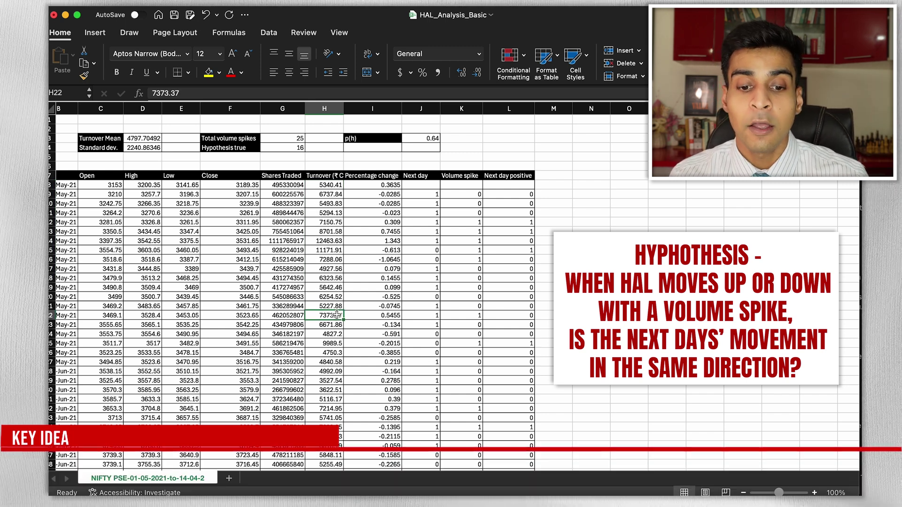
pyautogui.click(331, 184)
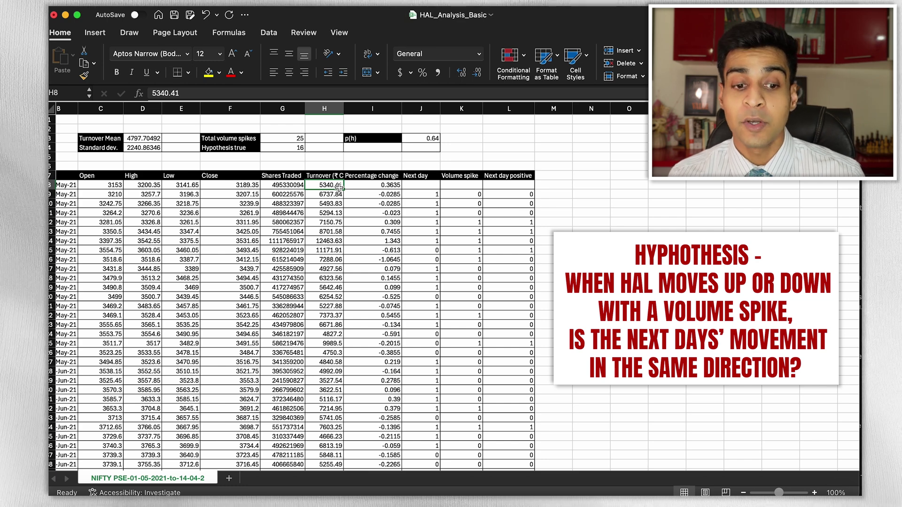
pyautogui.click(153, 137)
pyautogui.press('Down')
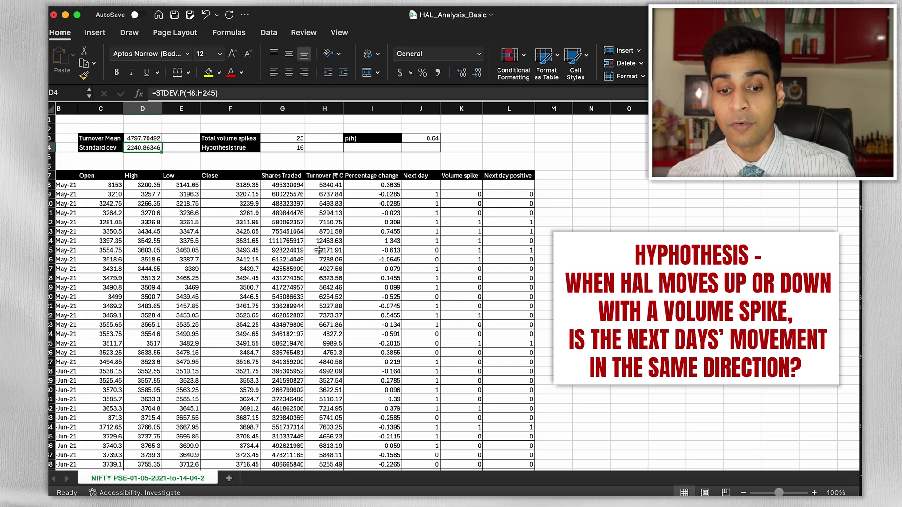
pyautogui.click(329, 241)
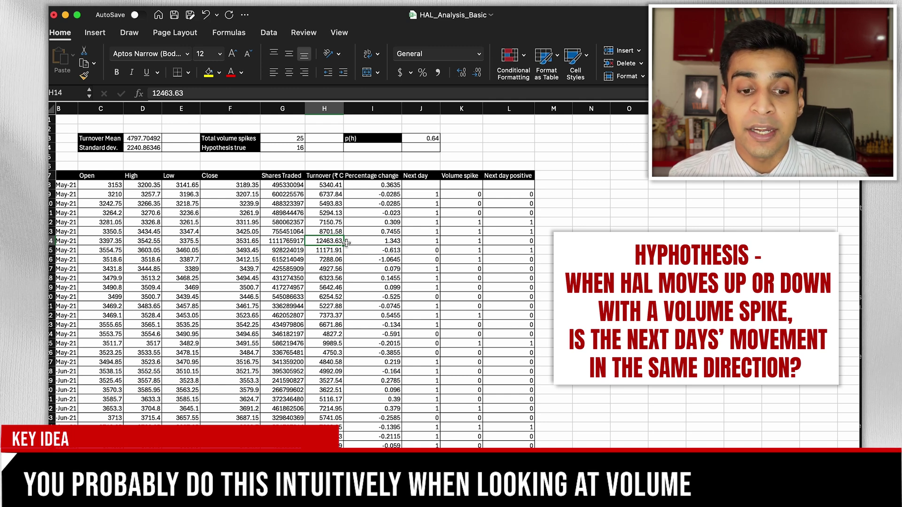
pyautogui.moveTo(146, 138); pyautogui.dragTo(150, 148)
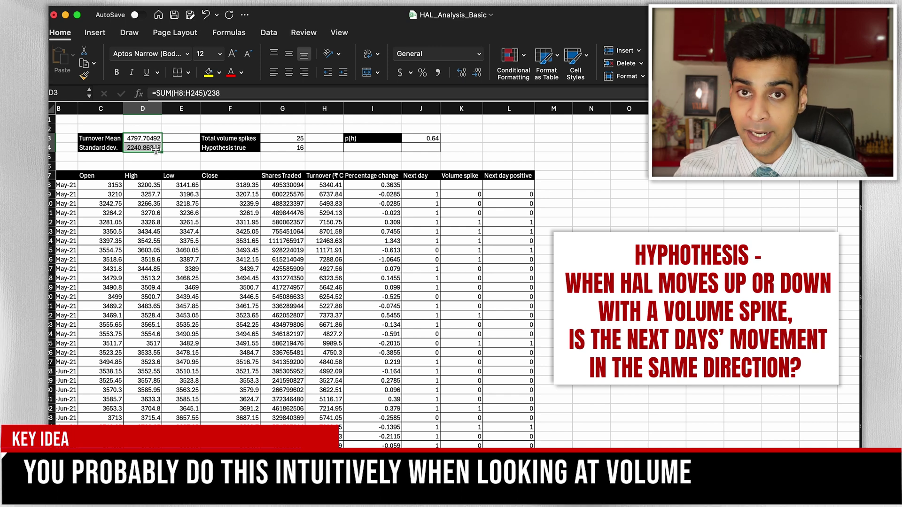
pyautogui.click(545, 140)
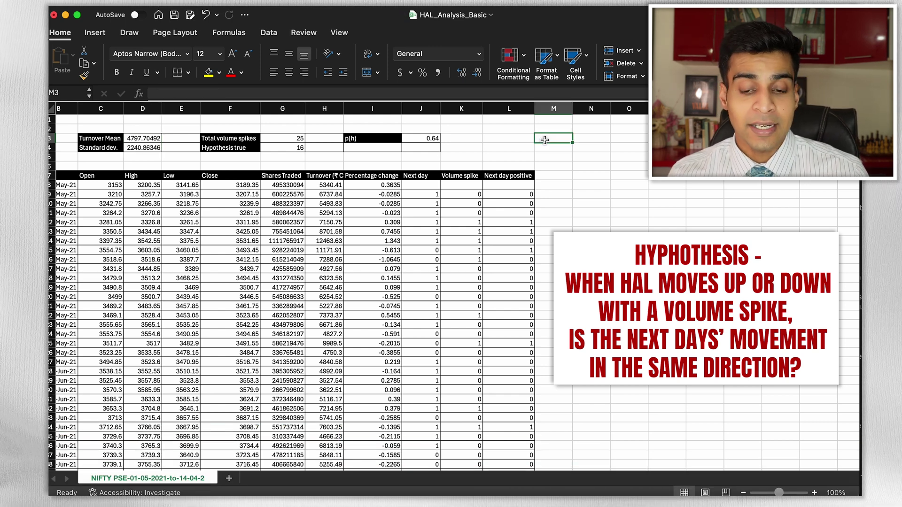
pyautogui.doubleClick(545, 140)
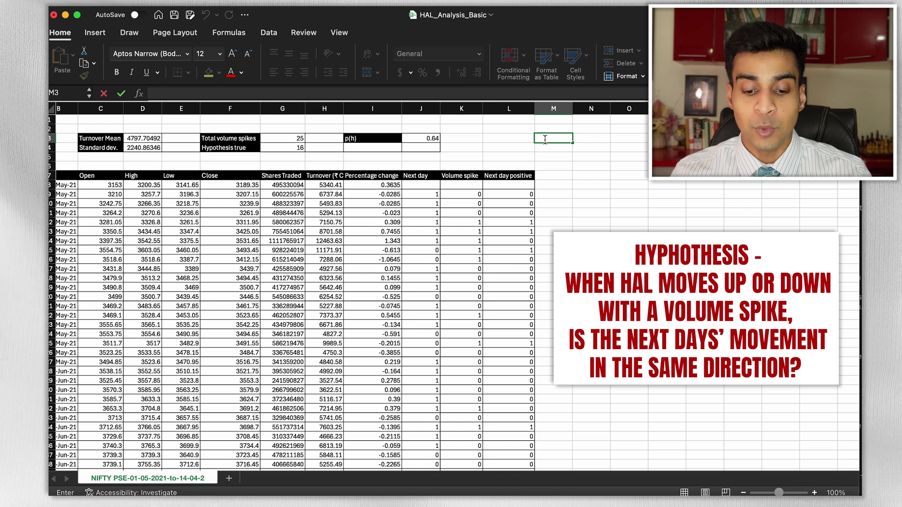
pyautogui.write('=if')
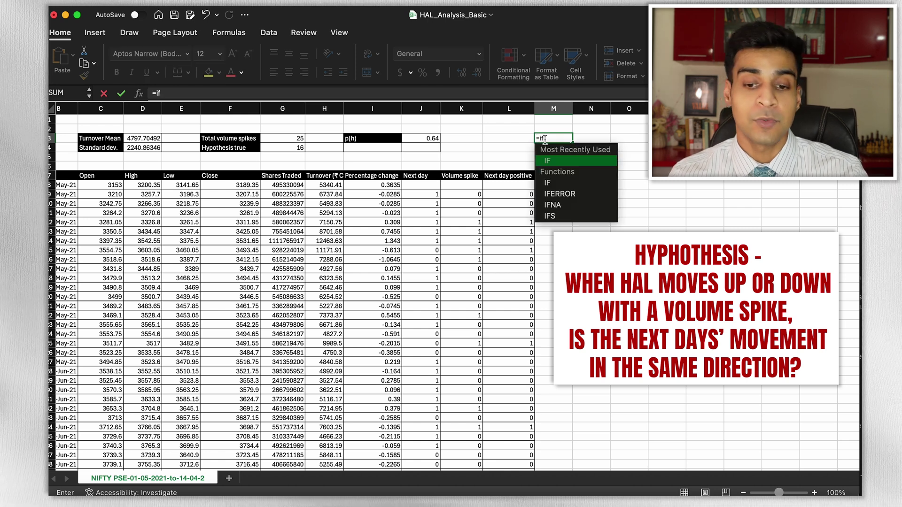
pyautogui.doubleClick(557, 183)
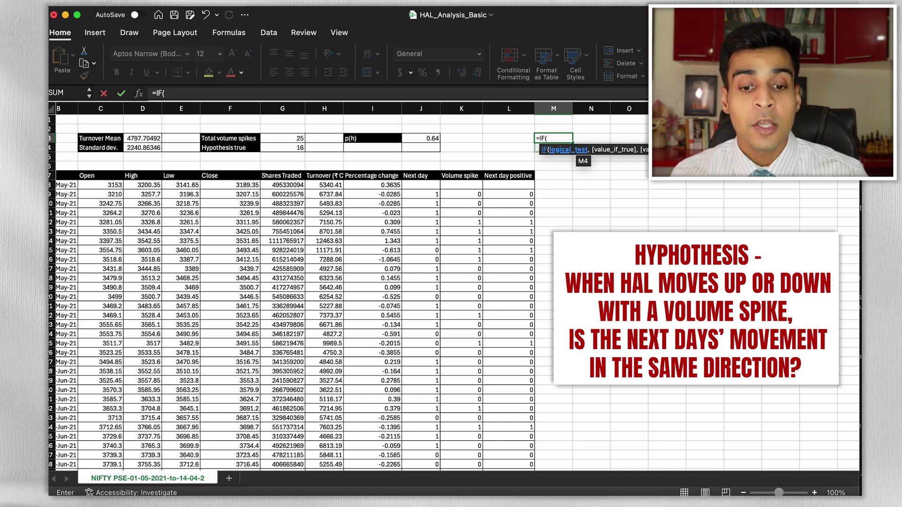
pyautogui.press('Escape')
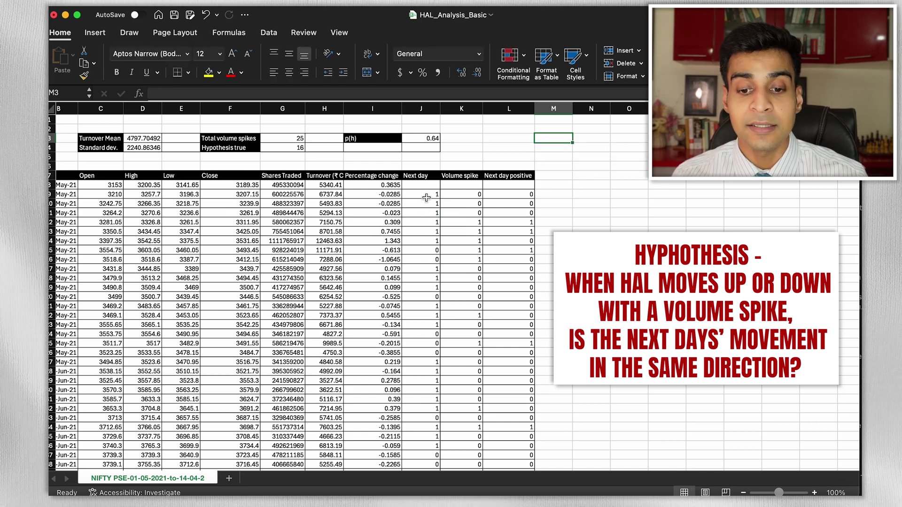
pyautogui.click(461, 196)
pyautogui.click(174, 93)
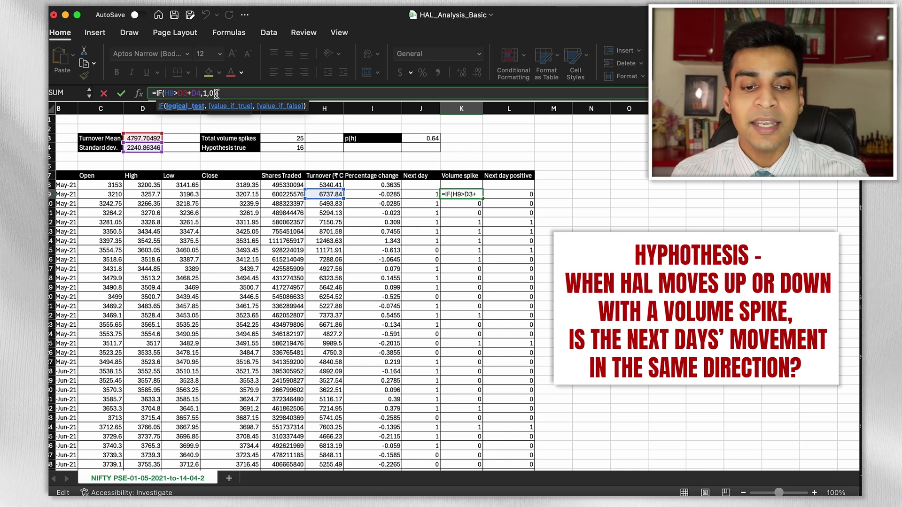
pyautogui.click(212, 93)
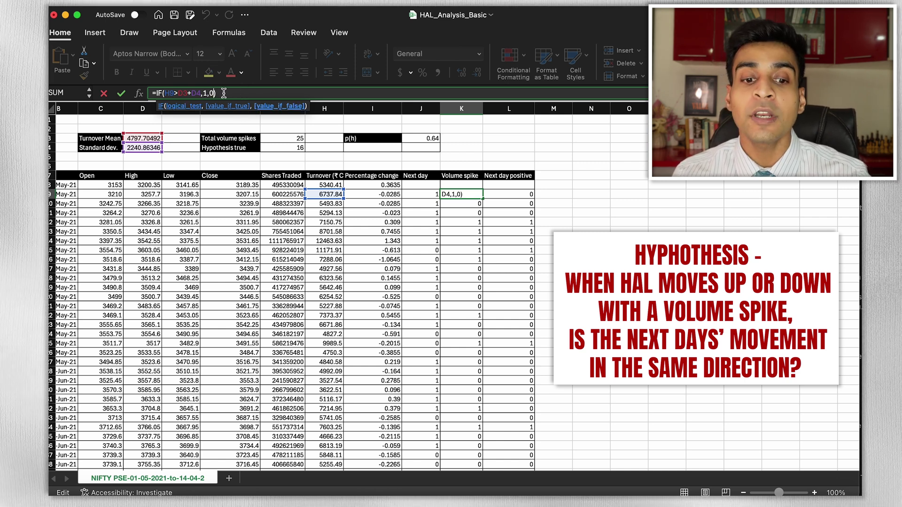
pyautogui.click(207, 93)
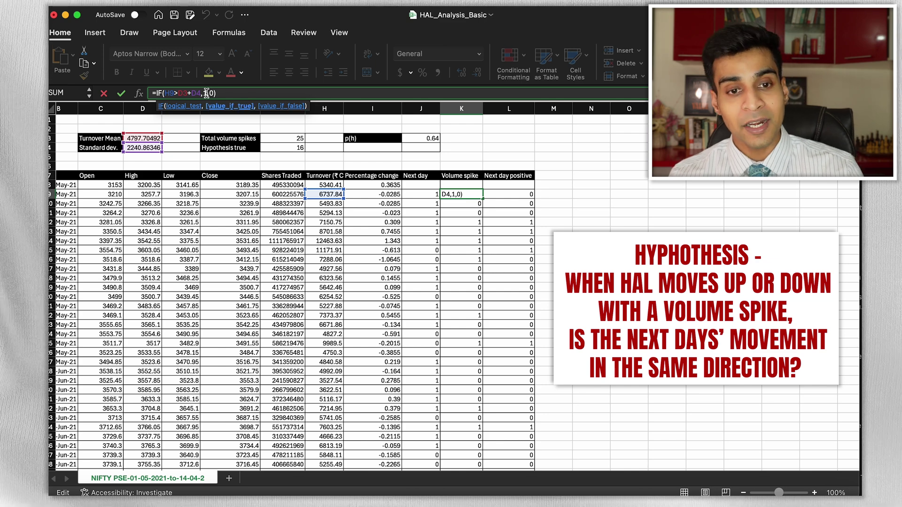
pyautogui.press('Return')
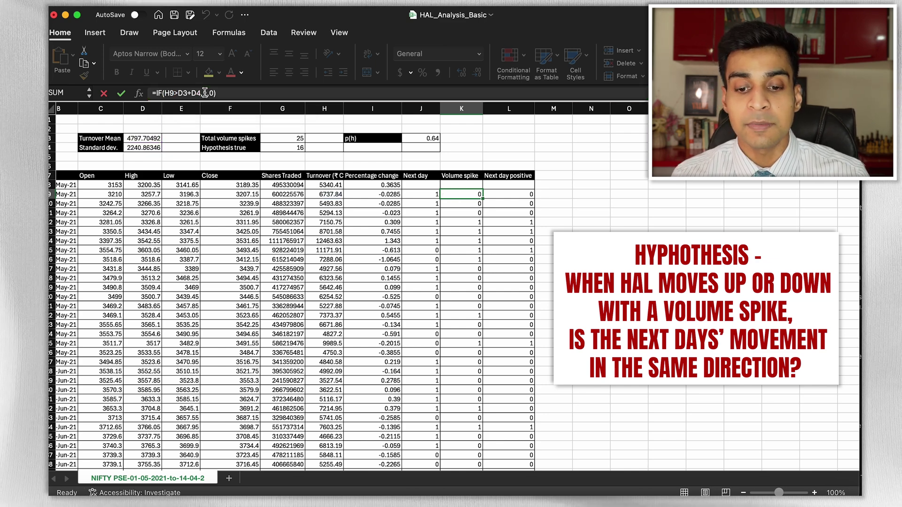
pyautogui.click(509, 231)
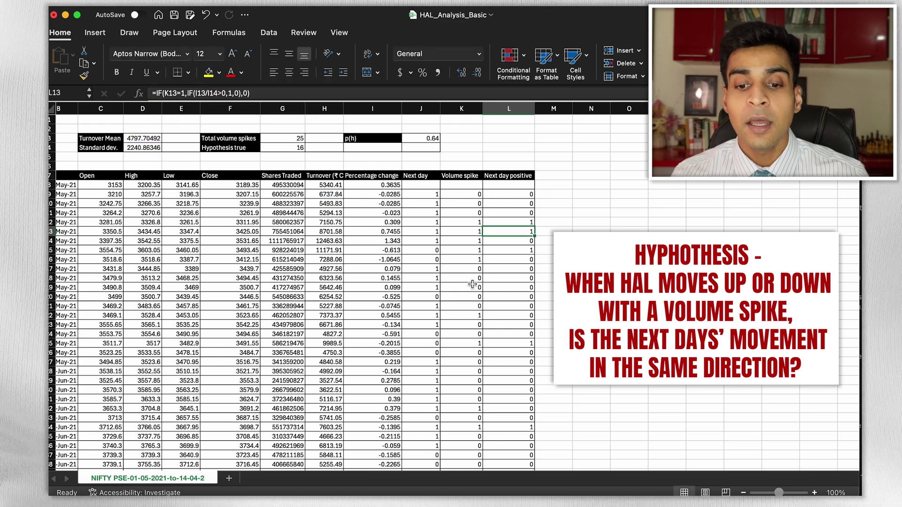
pyautogui.click(470, 198)
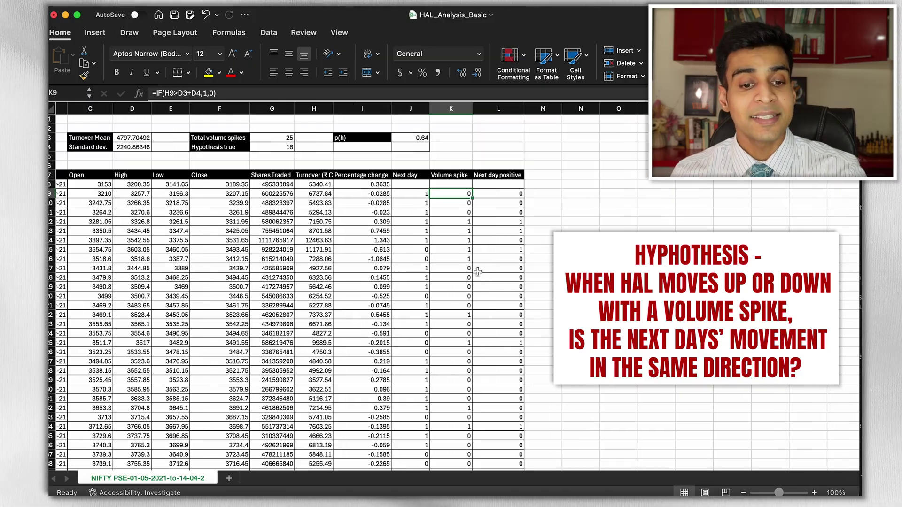
pyautogui.scroll(-5, 454, 294)
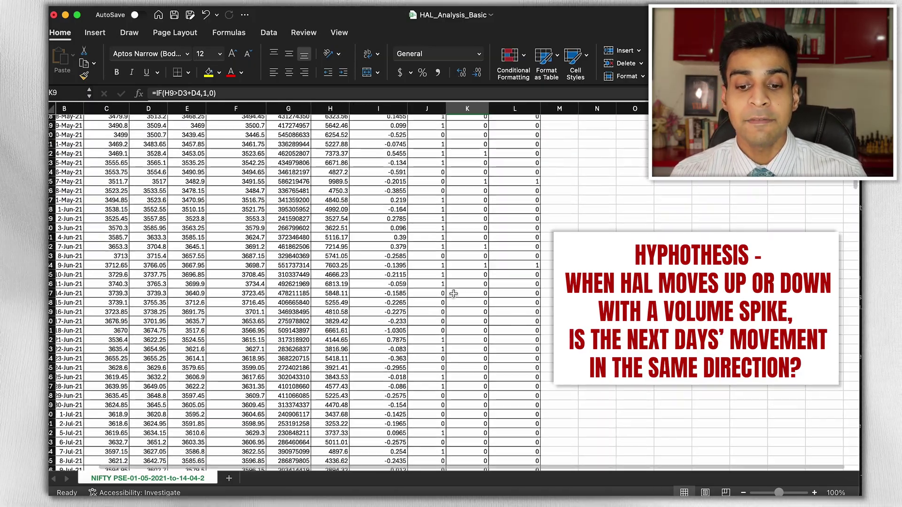
pyautogui.scroll(-20, 453, 294)
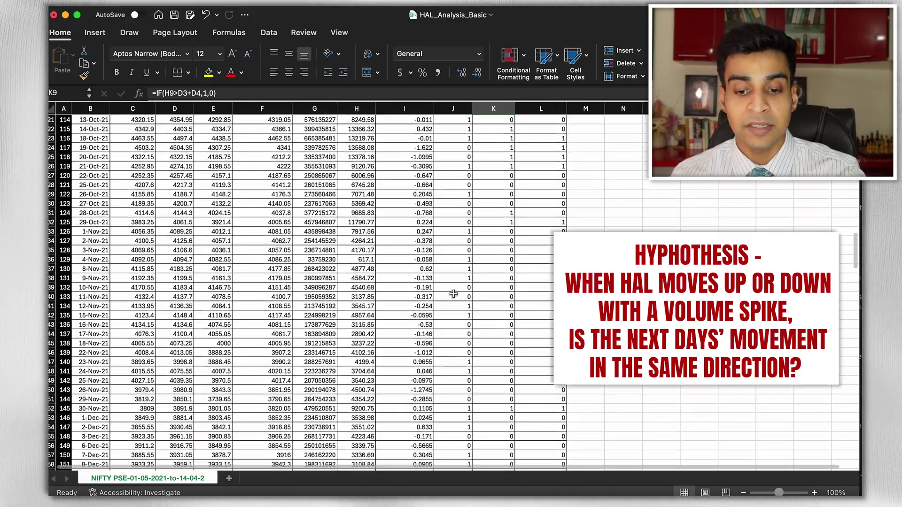
pyautogui.scroll(-20, 454, 294)
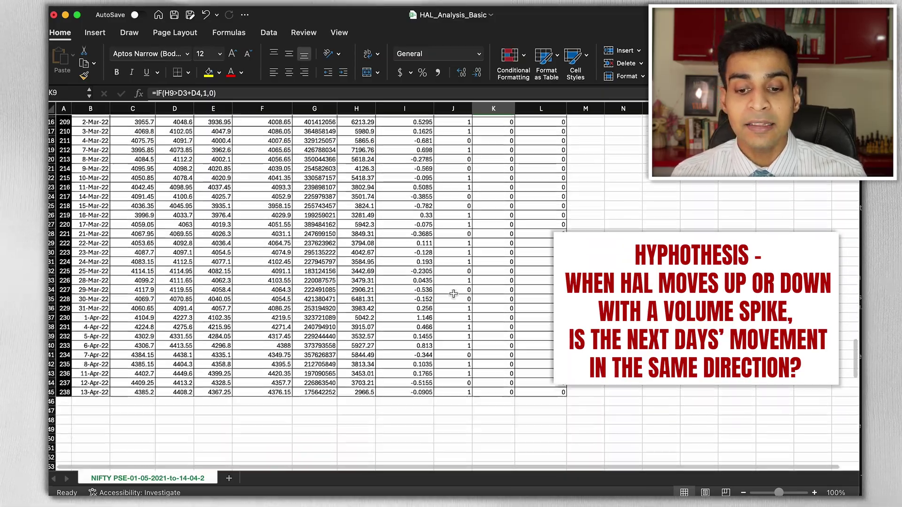
pyautogui.scroll(20, 453, 294)
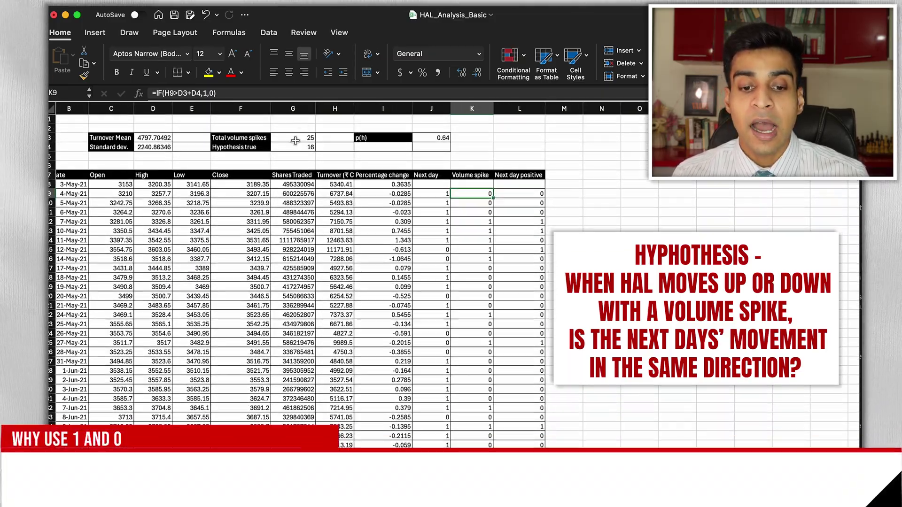
pyautogui.click(294, 140)
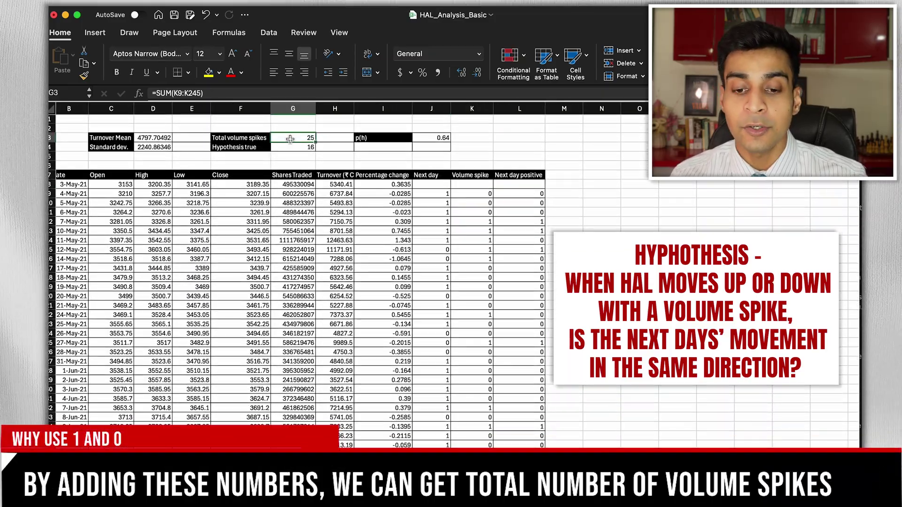
pyautogui.moveTo(486, 194); pyautogui.dragTo(483, 447)
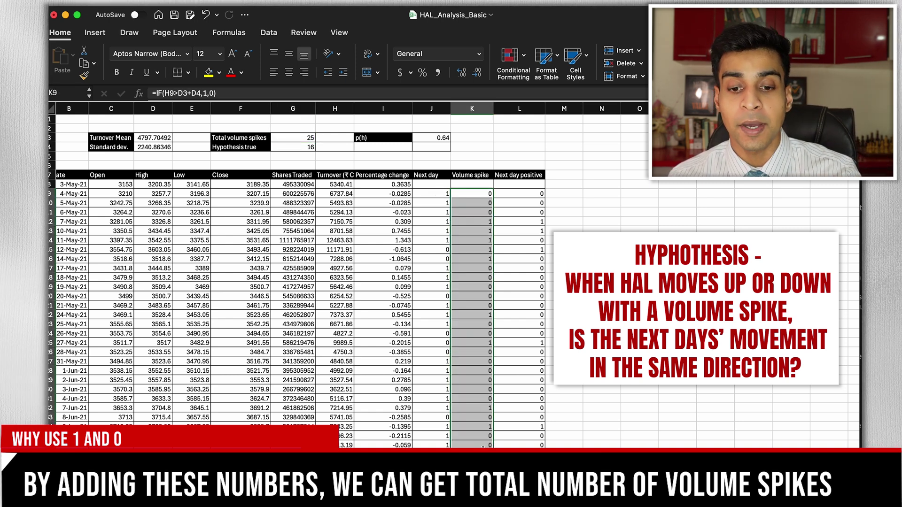
pyautogui.click(310, 139)
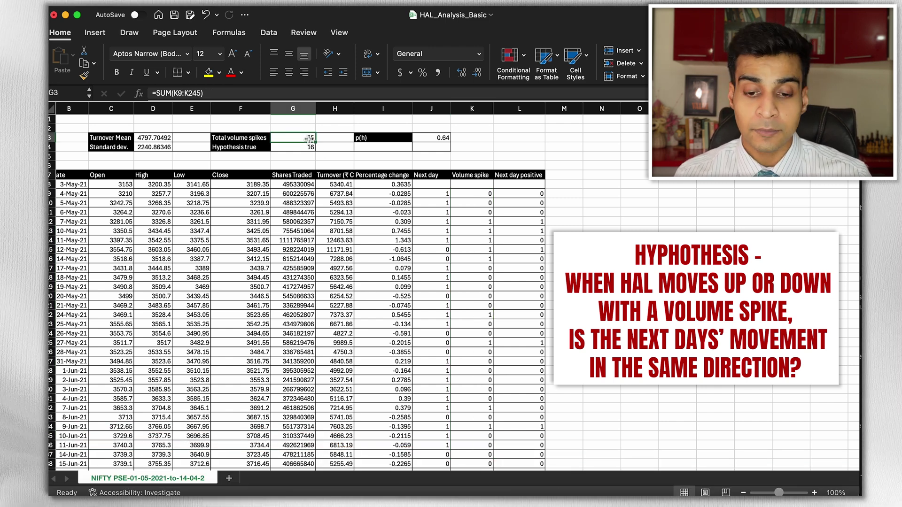
pyautogui.click(484, 222)
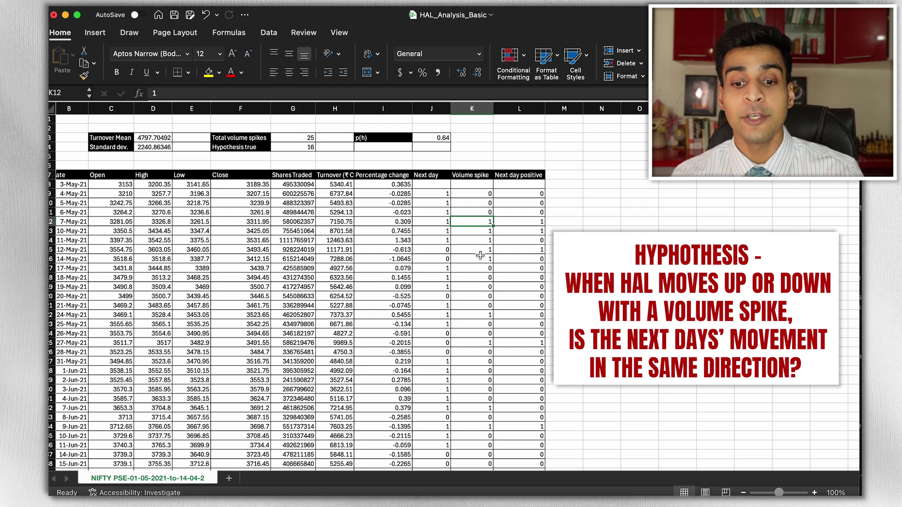
pyautogui.click(480, 256)
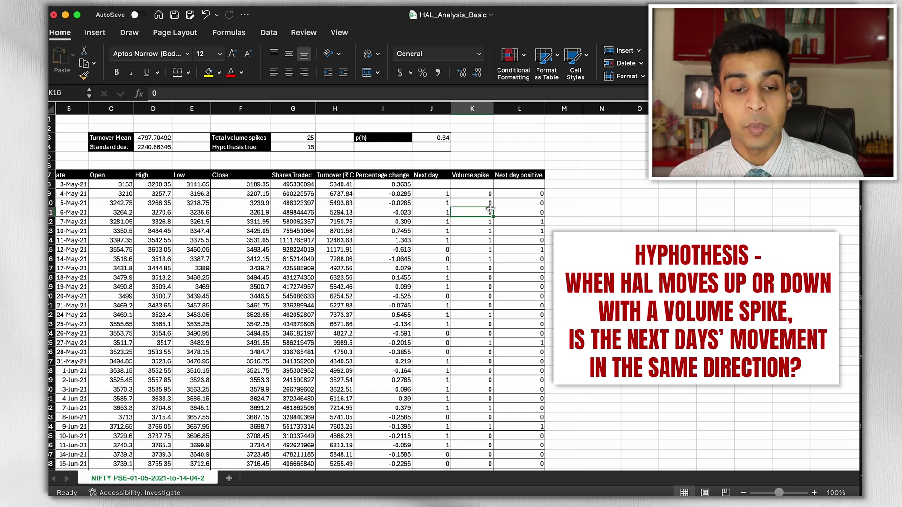
pyautogui.click(306, 139)
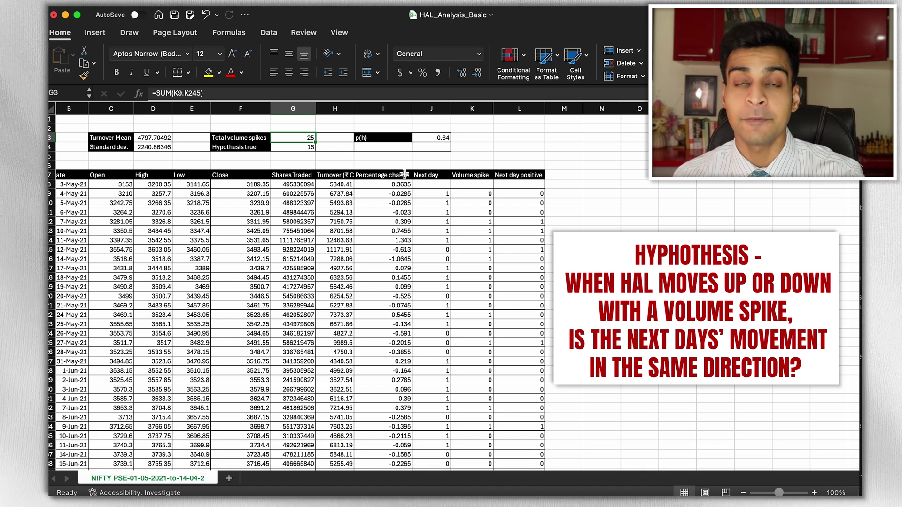
pyautogui.click(532, 194)
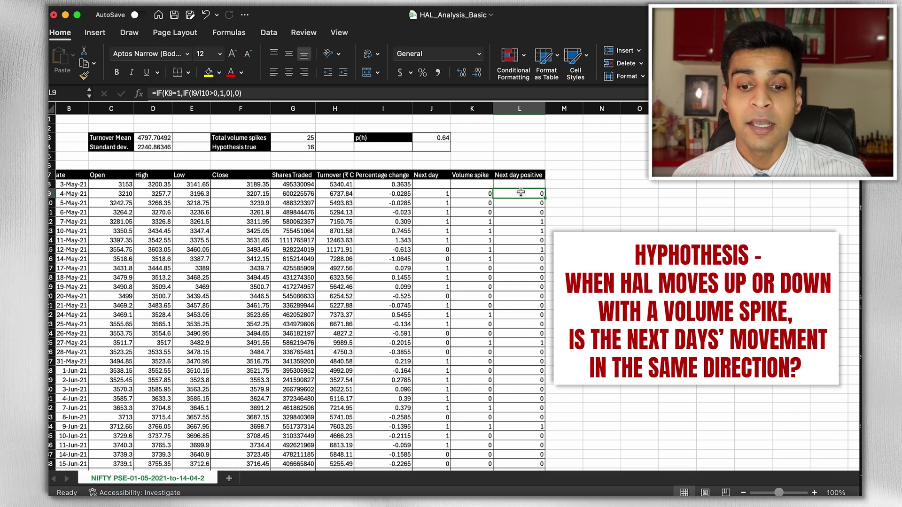
pyautogui.click(481, 195)
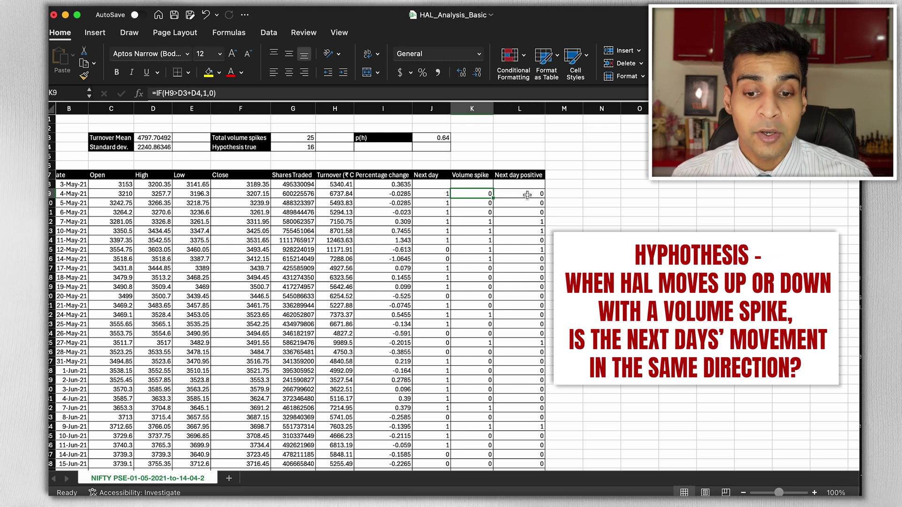
pyautogui.moveTo(519, 195)
pyautogui.mouseDown()
pyautogui.moveTo(520, 405)
pyautogui.moveTo(520, 225)
pyautogui.moveTo(534, 195)
pyautogui.mouseUp()
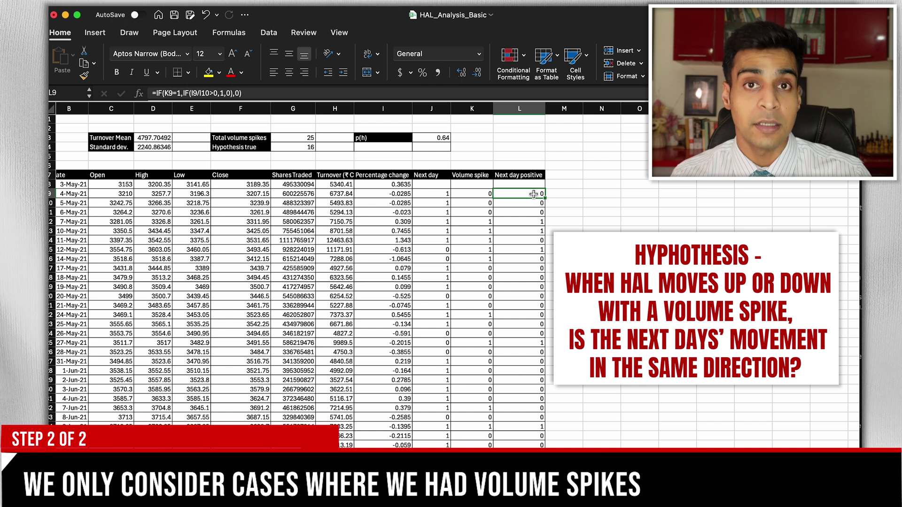
pyautogui.click(478, 192)
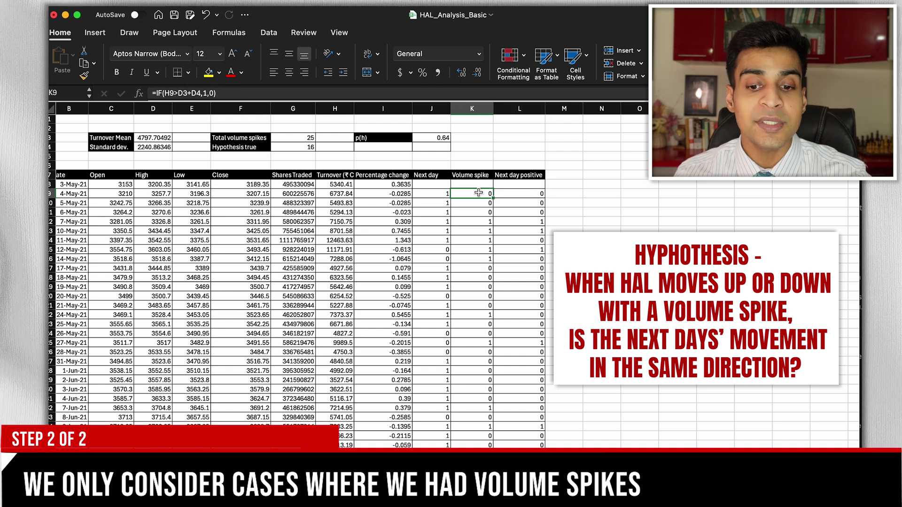
pyautogui.click(530, 191)
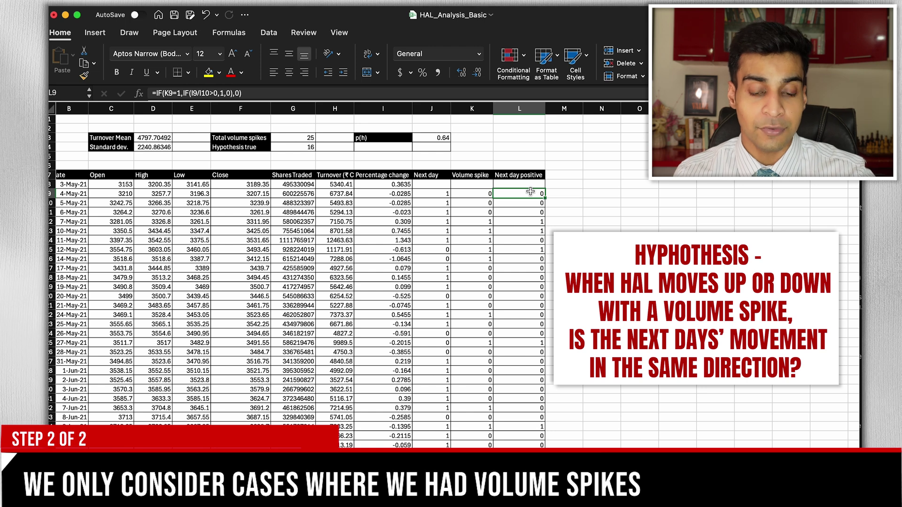
pyautogui.press('Left')
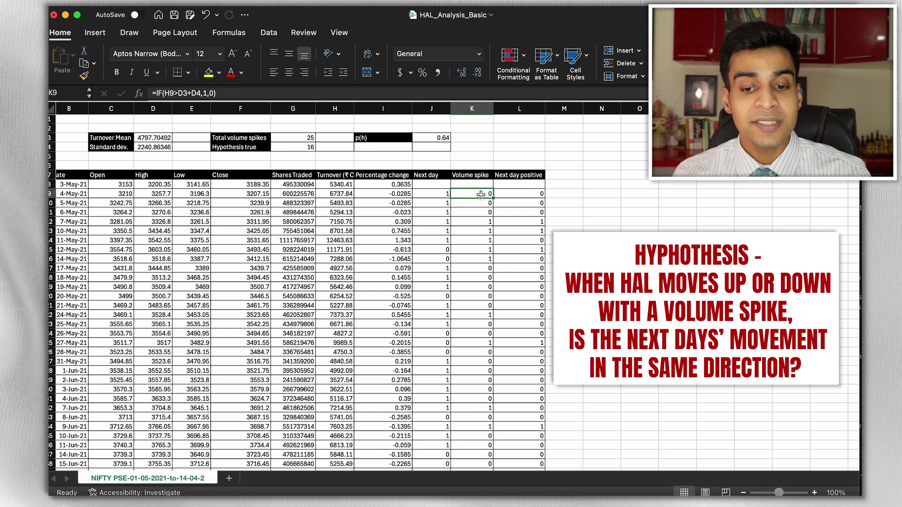
pyautogui.press('Right')
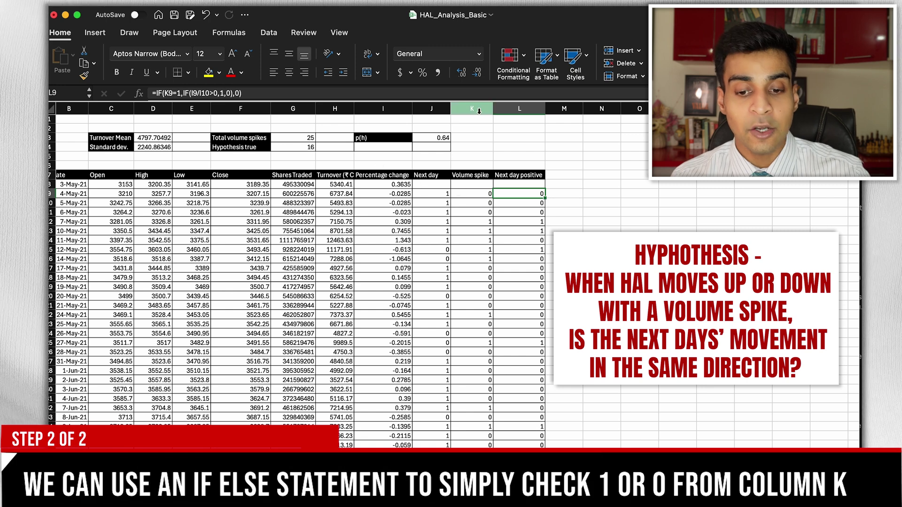
pyautogui.moveTo(482, 195); pyautogui.dragTo(483, 313)
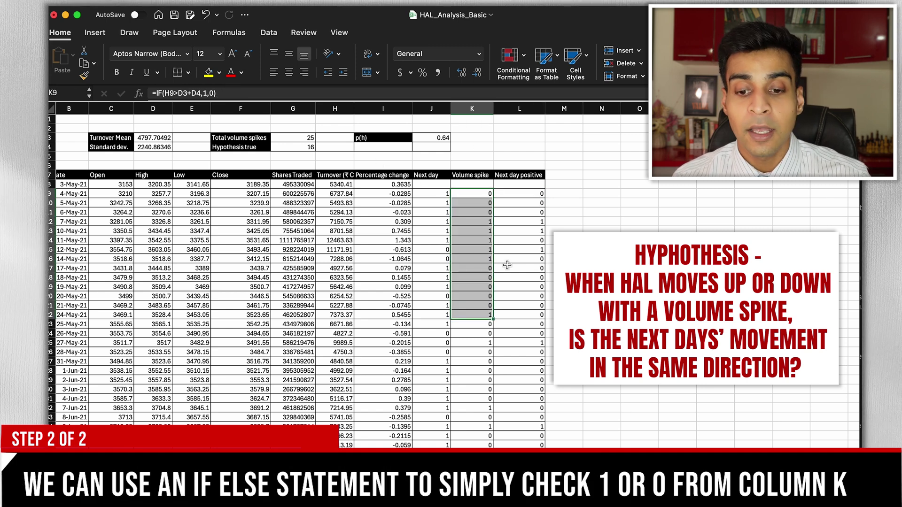
pyautogui.click(539, 196)
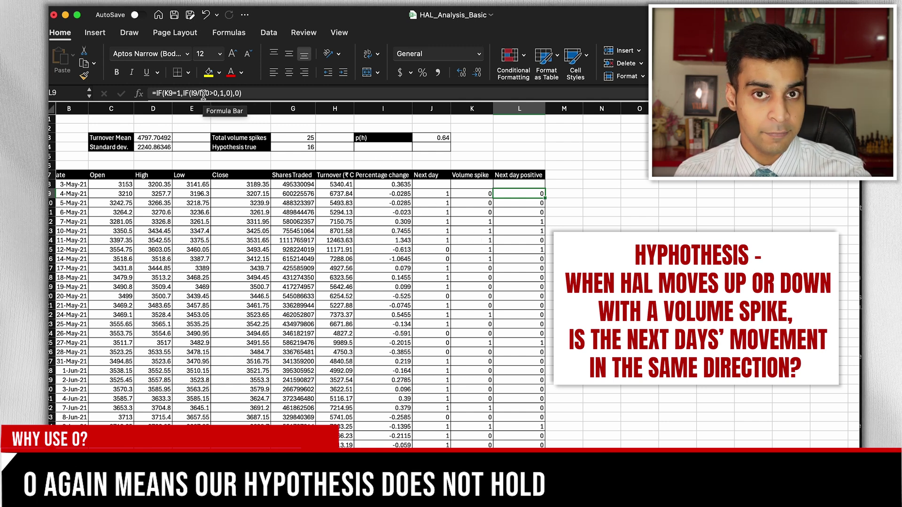
pyautogui.click(488, 210)
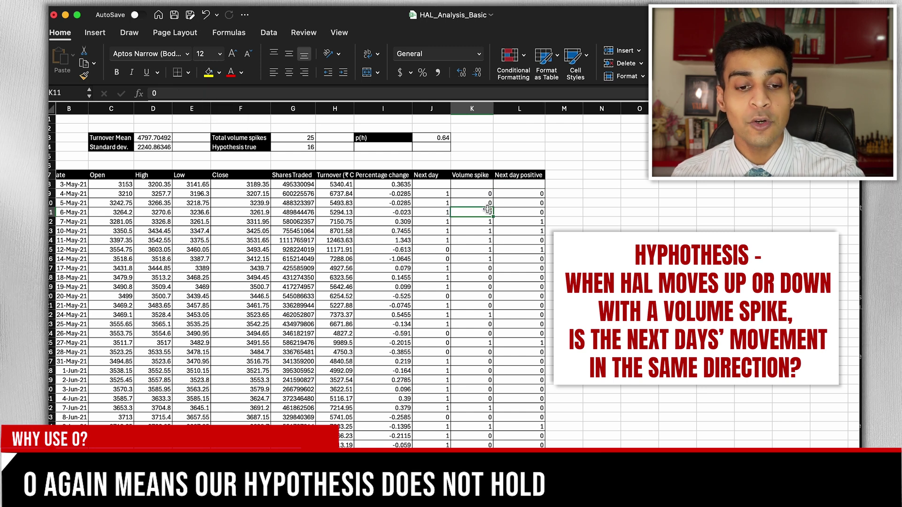
pyautogui.click(519, 194)
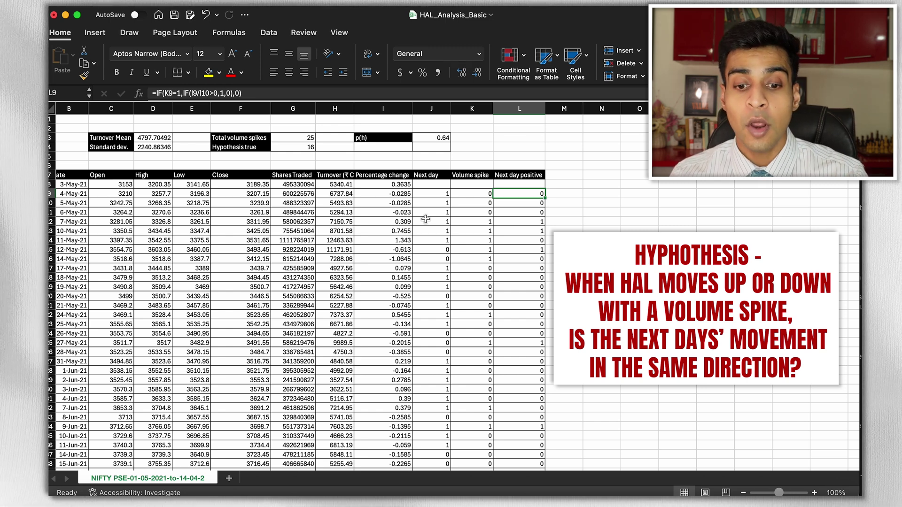
pyautogui.click(406, 195)
pyautogui.click(404, 210)
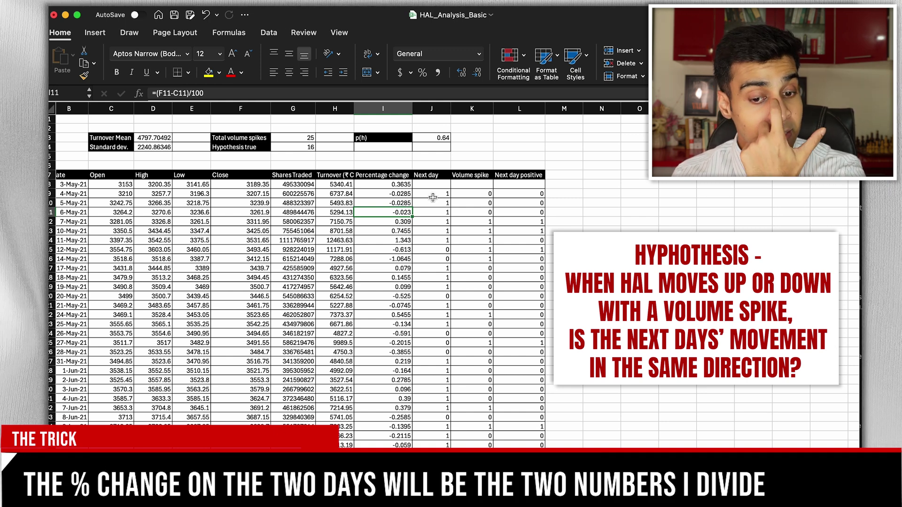
pyautogui.click(407, 195)
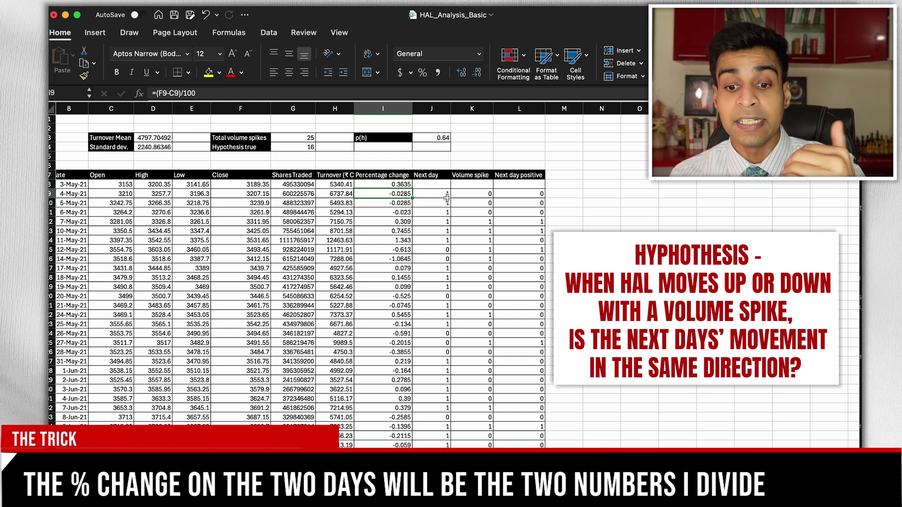
pyautogui.click(473, 222)
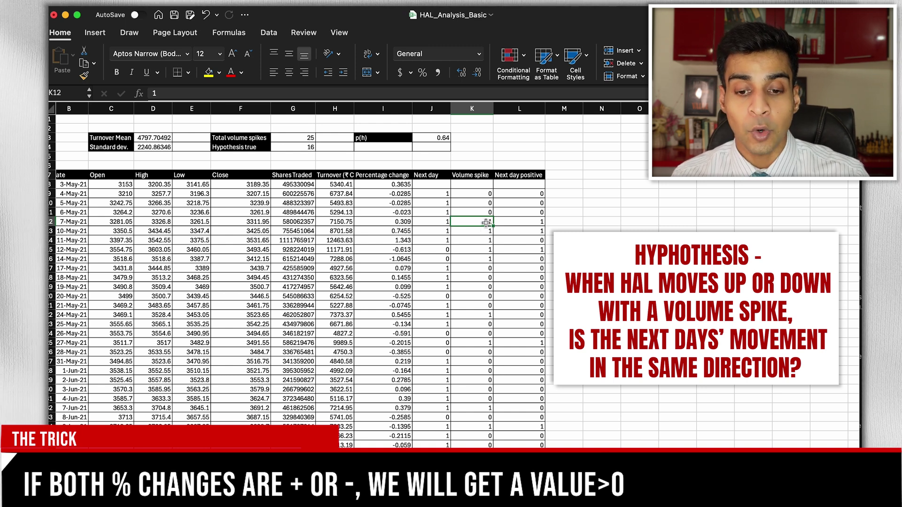
pyautogui.click(401, 222)
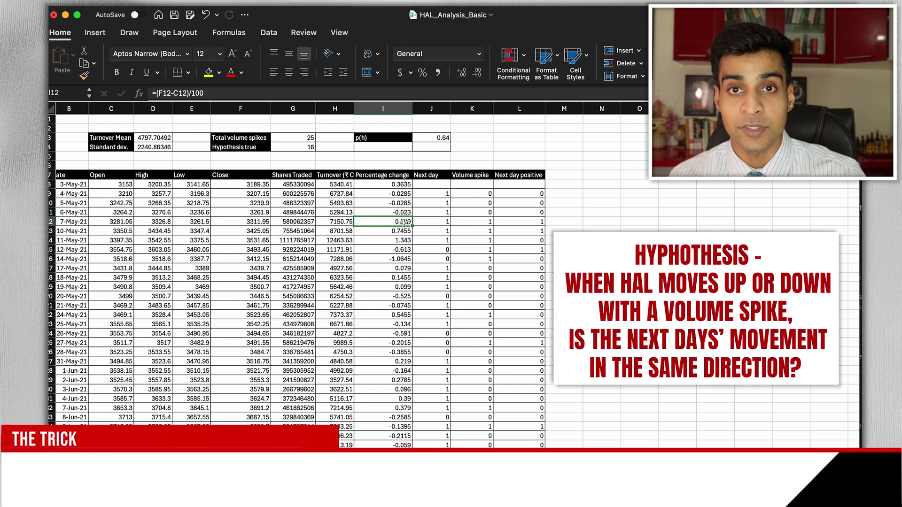
pyautogui.click(402, 230)
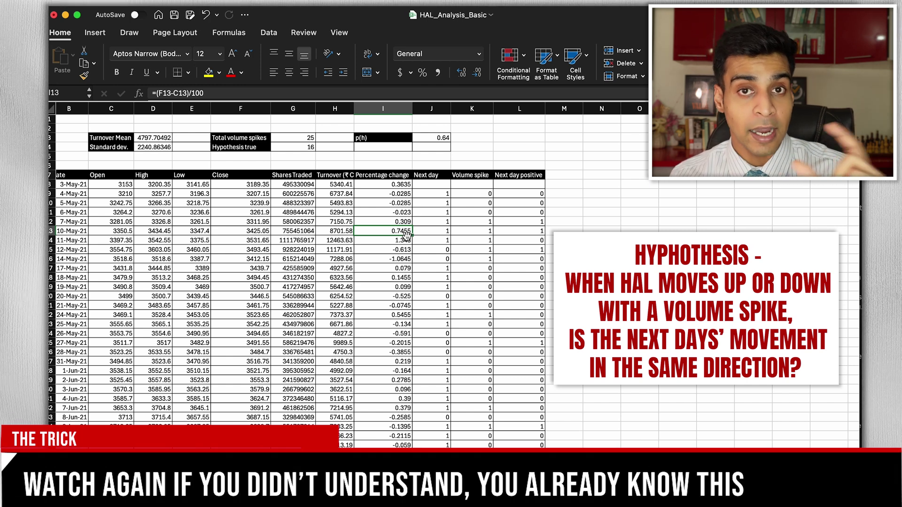
pyautogui.click(407, 223)
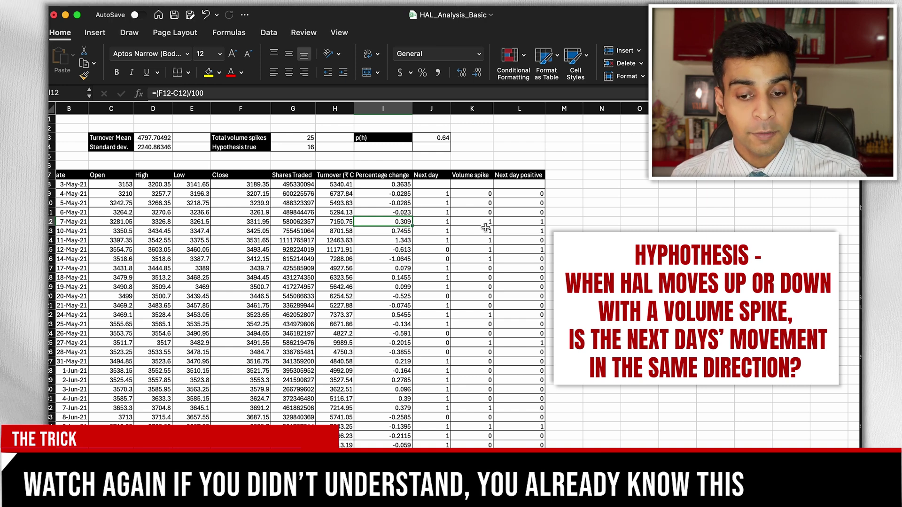
pyautogui.click(407, 231)
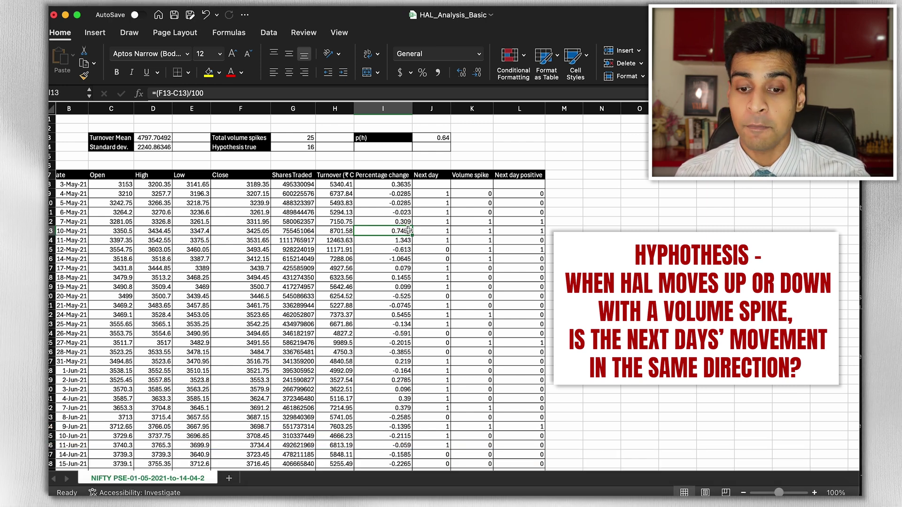
pyautogui.click(482, 231)
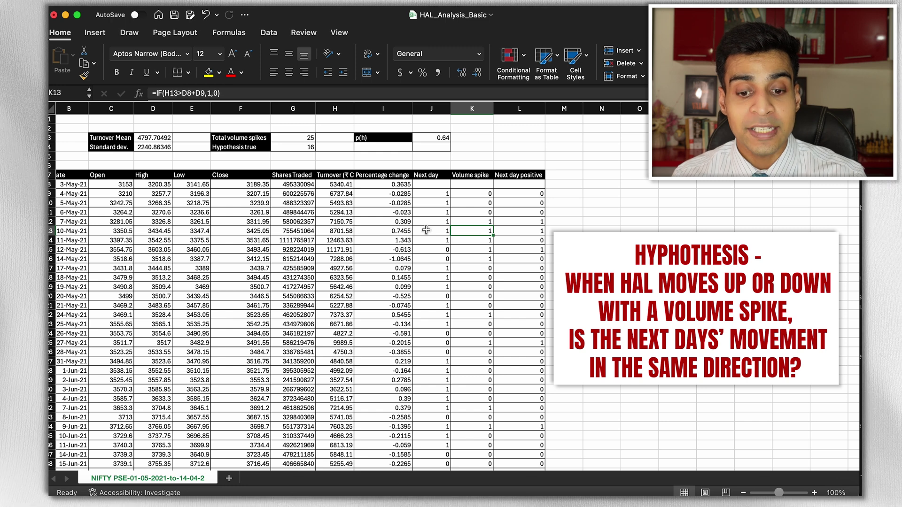
pyautogui.click(407, 222)
pyautogui.click(482, 223)
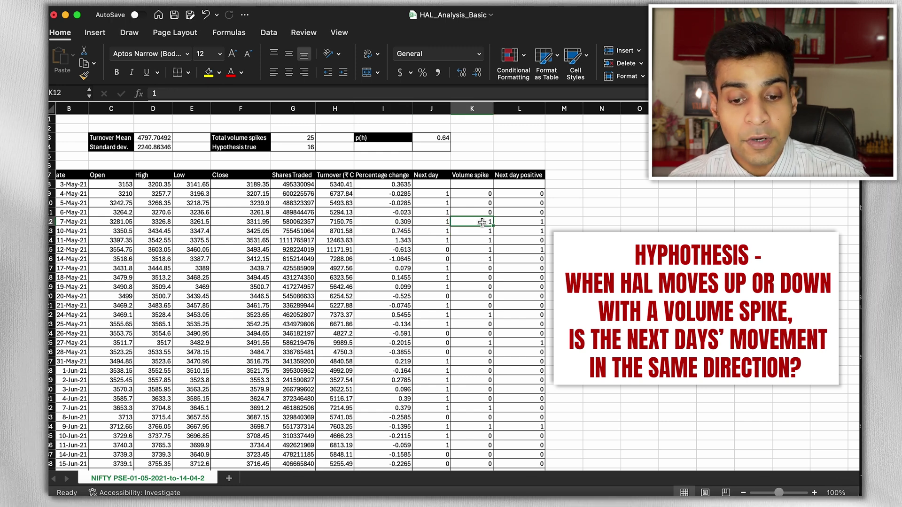
pyautogui.click(407, 231)
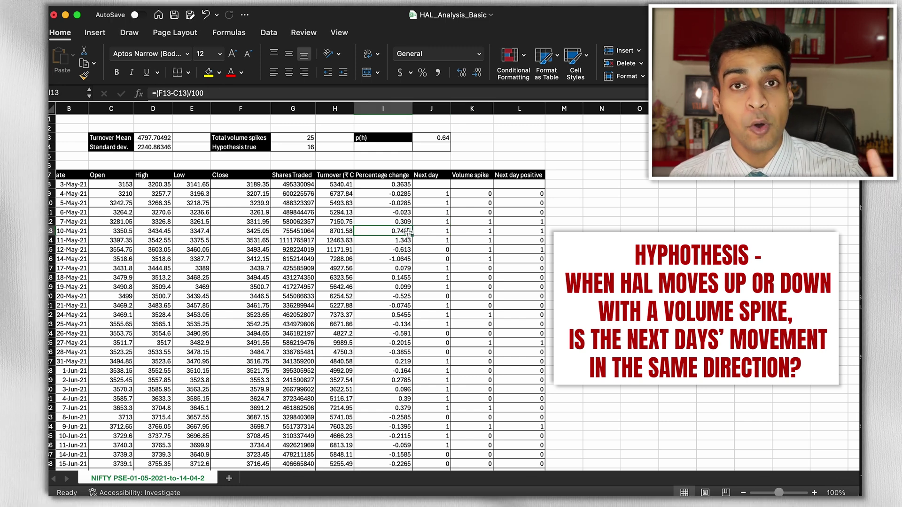
pyautogui.click(539, 222)
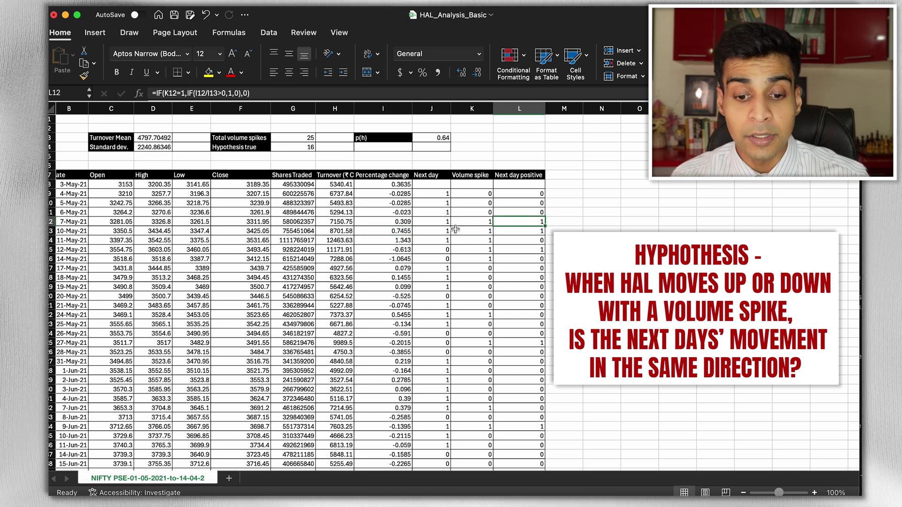
pyautogui.click(404, 231)
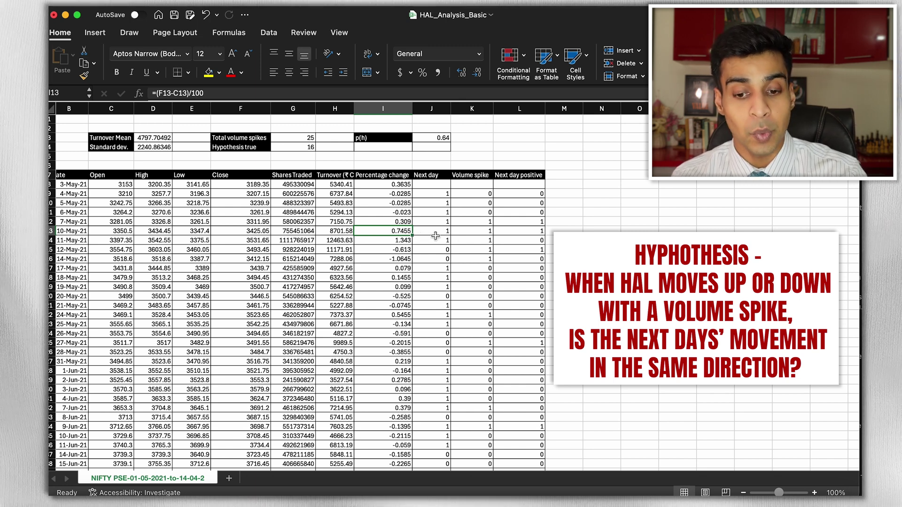
pyautogui.click(482, 233)
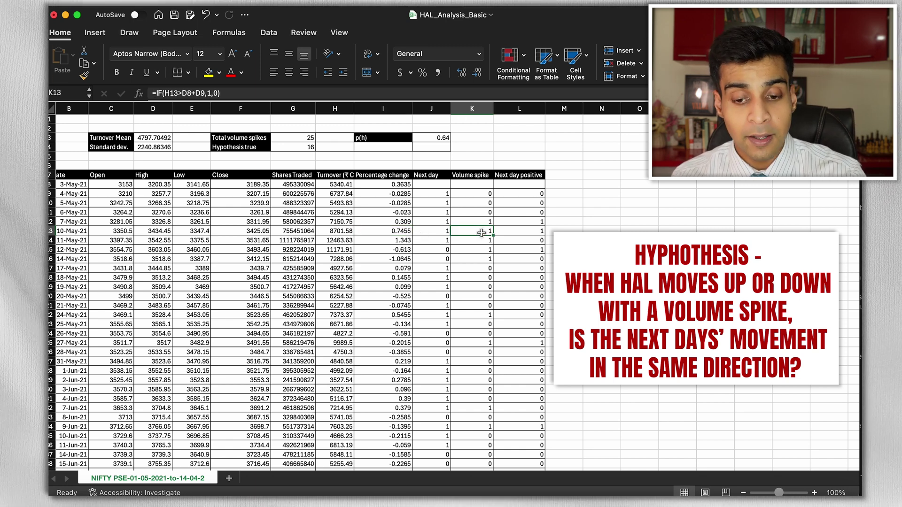
pyautogui.click(405, 241)
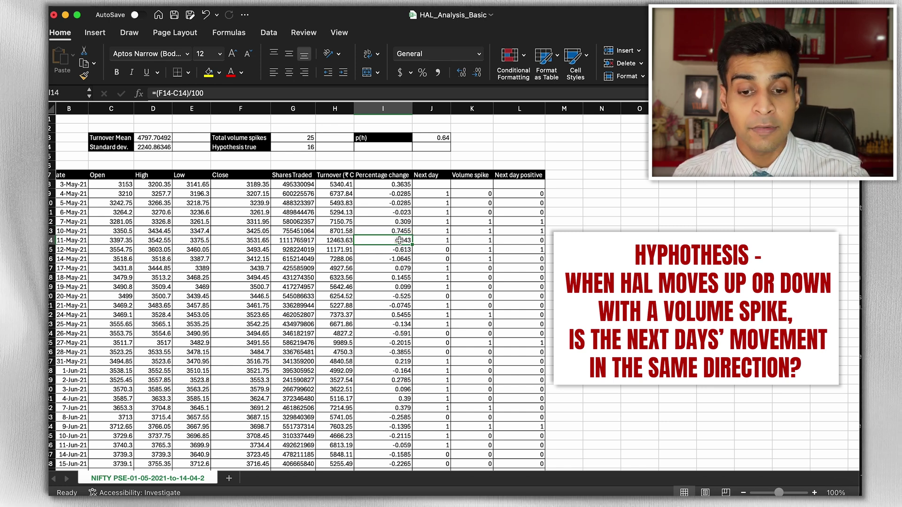
pyautogui.click(404, 230)
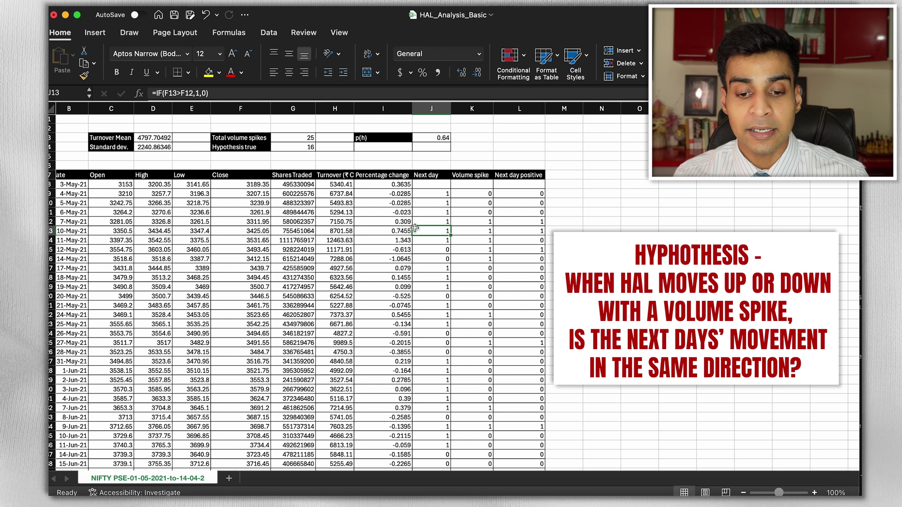
pyautogui.click(524, 234)
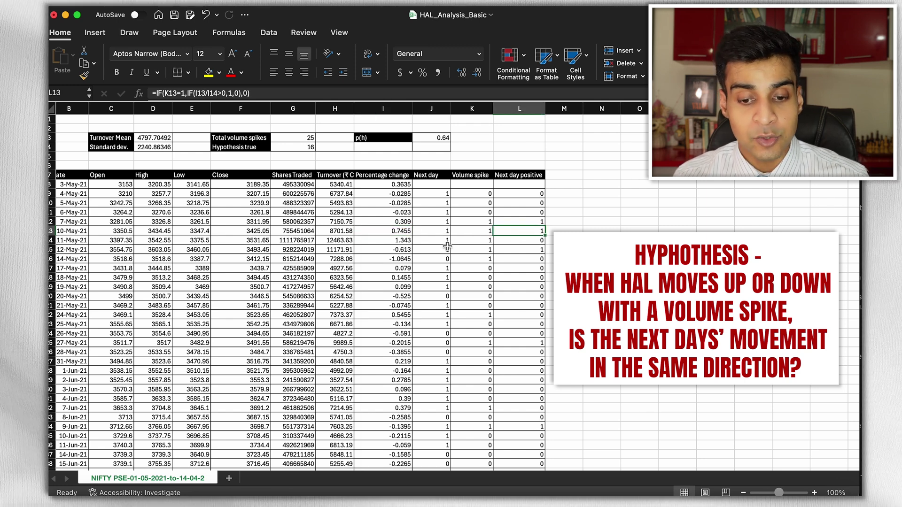
pyautogui.click(408, 241)
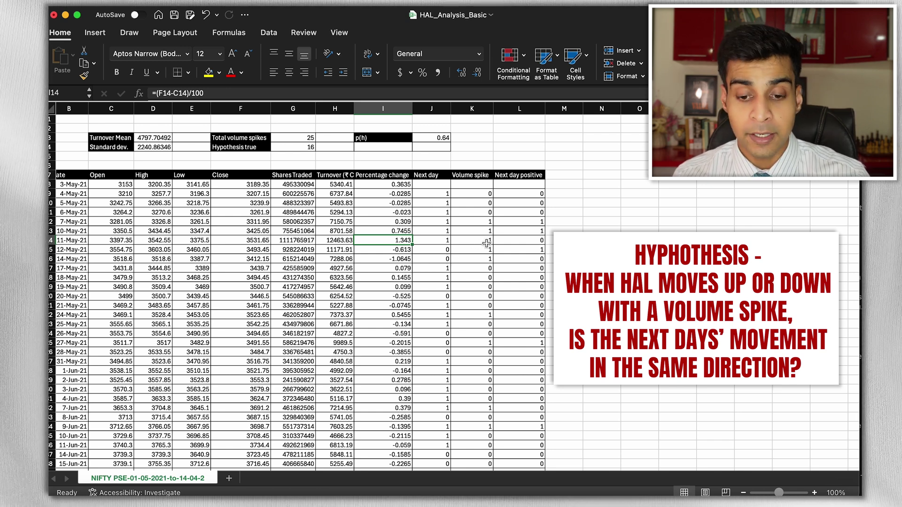
pyautogui.click(404, 252)
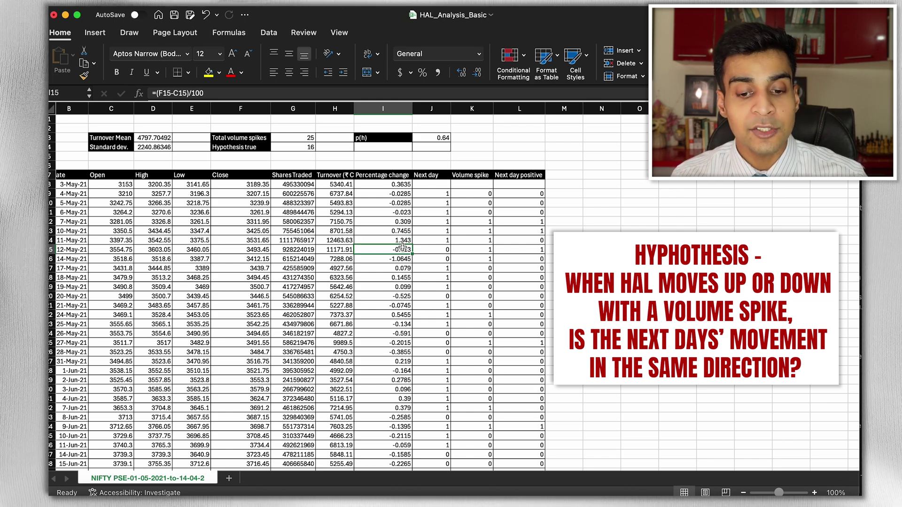
pyautogui.moveTo(403, 247); pyautogui.dragTo(403, 242)
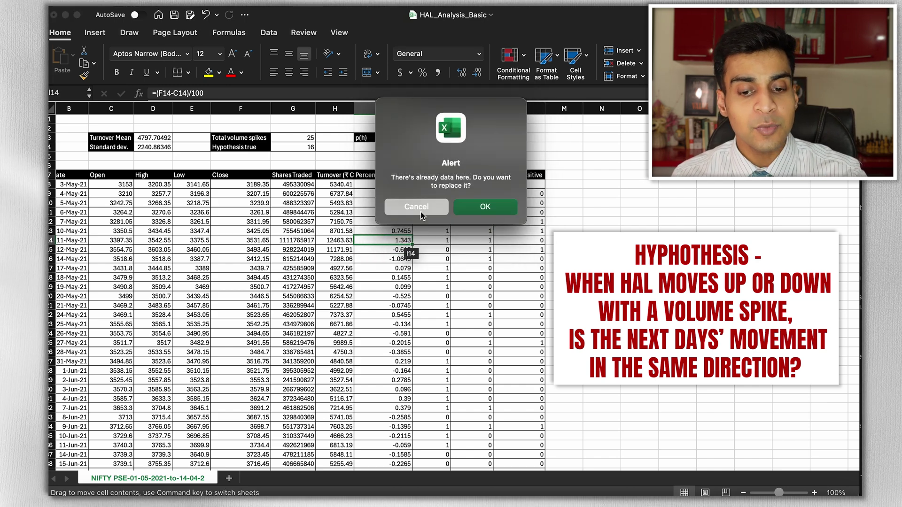
pyautogui.click(421, 212)
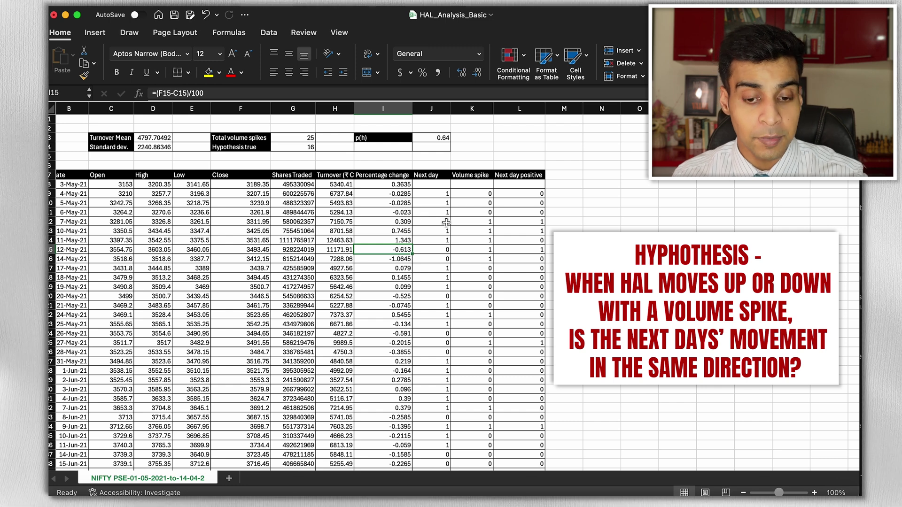
pyautogui.click(405, 240)
pyautogui.click(401, 250)
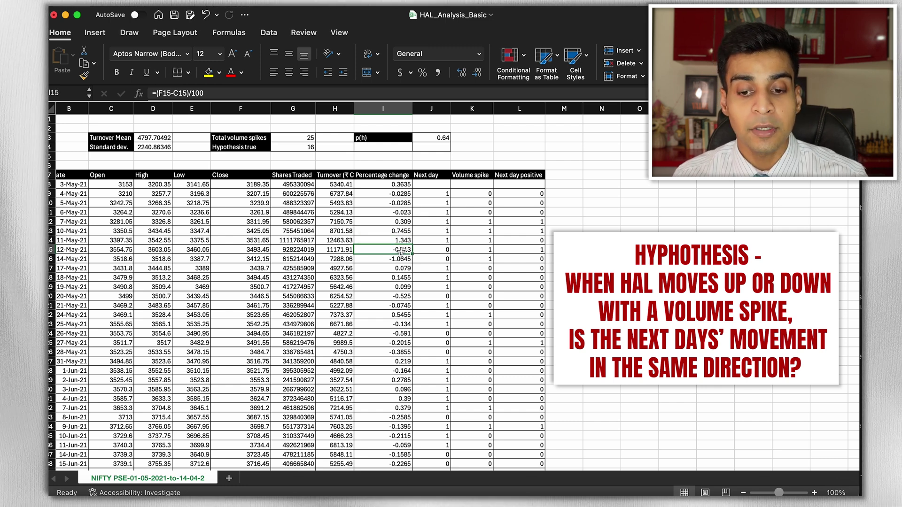
pyautogui.click(534, 242)
pyautogui.click(405, 241)
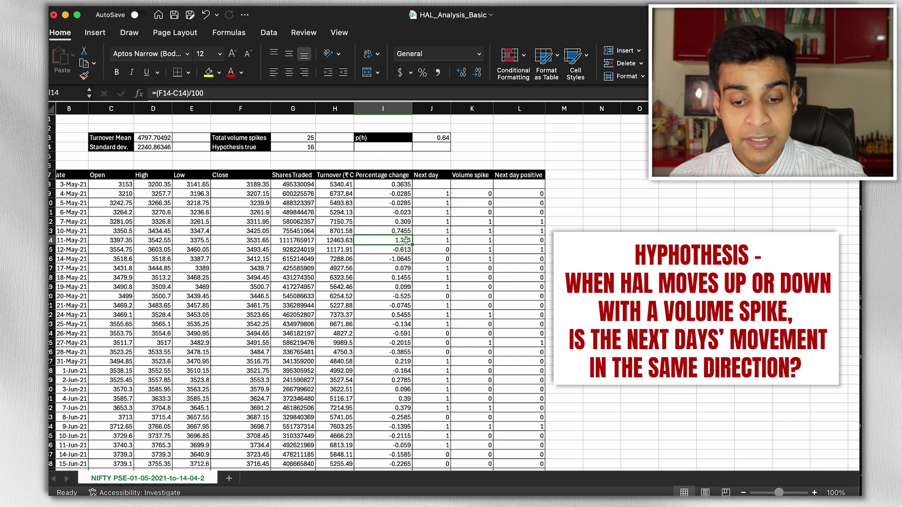
pyautogui.click(503, 243)
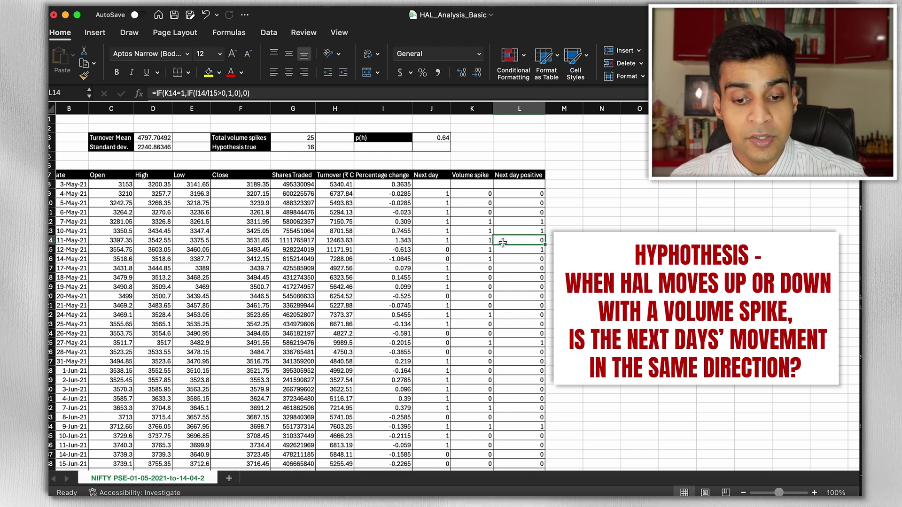
pyautogui.click(406, 251)
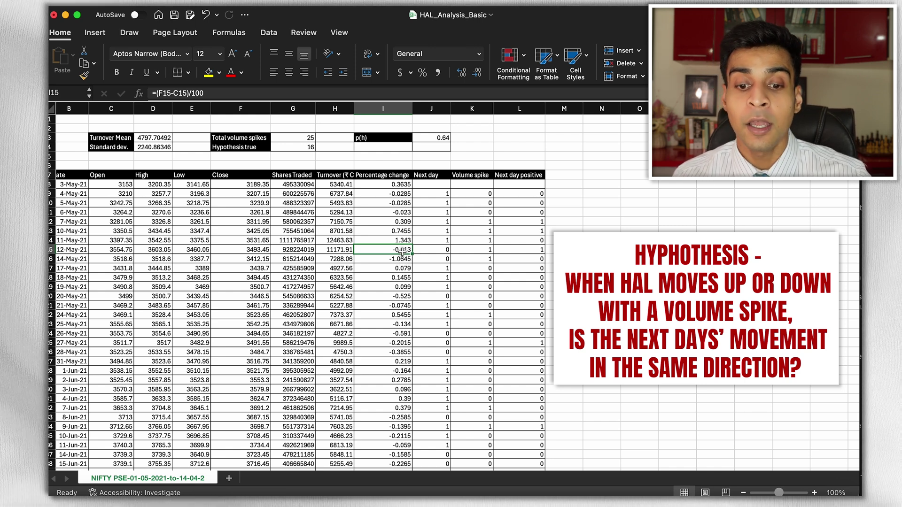
pyautogui.click(405, 260)
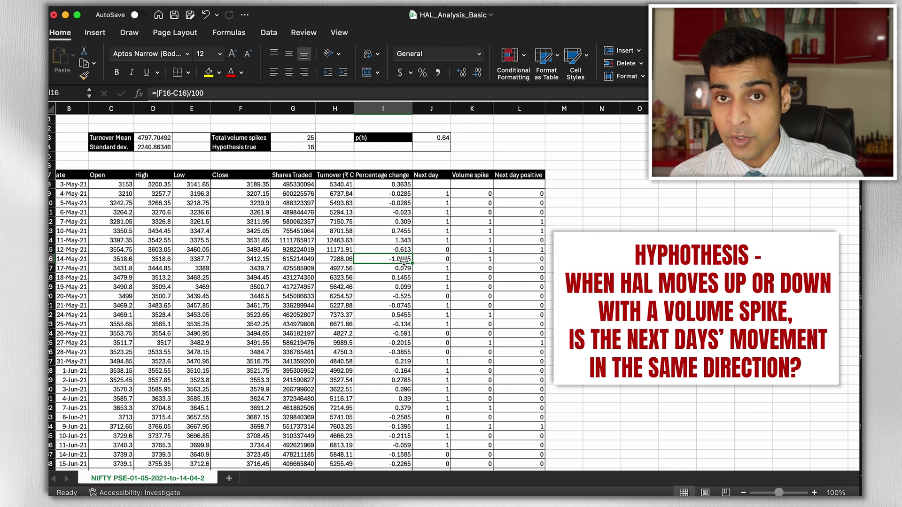
pyautogui.click(478, 253)
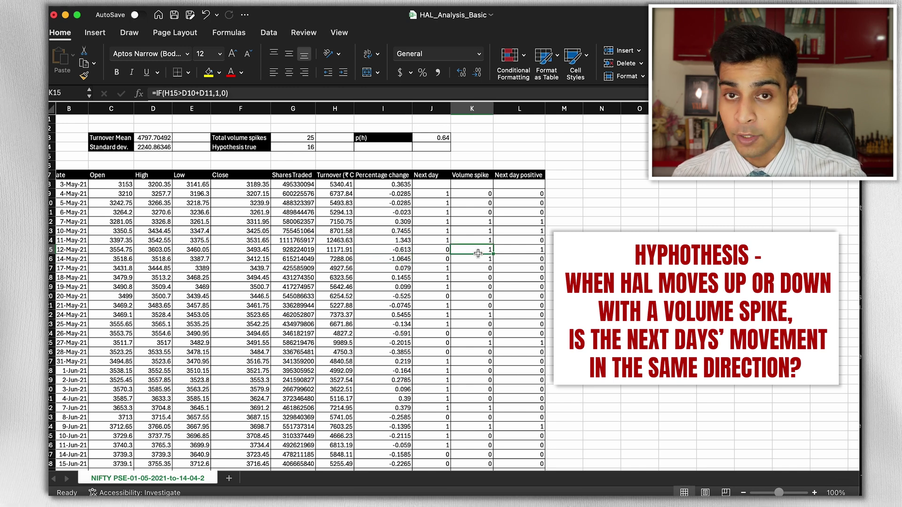
pyautogui.click(404, 249)
pyautogui.click(405, 259)
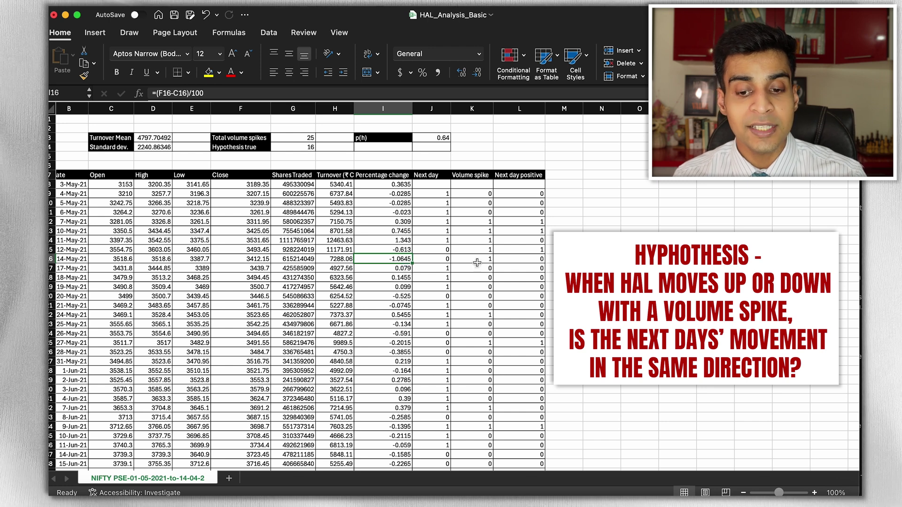
pyautogui.click(533, 248)
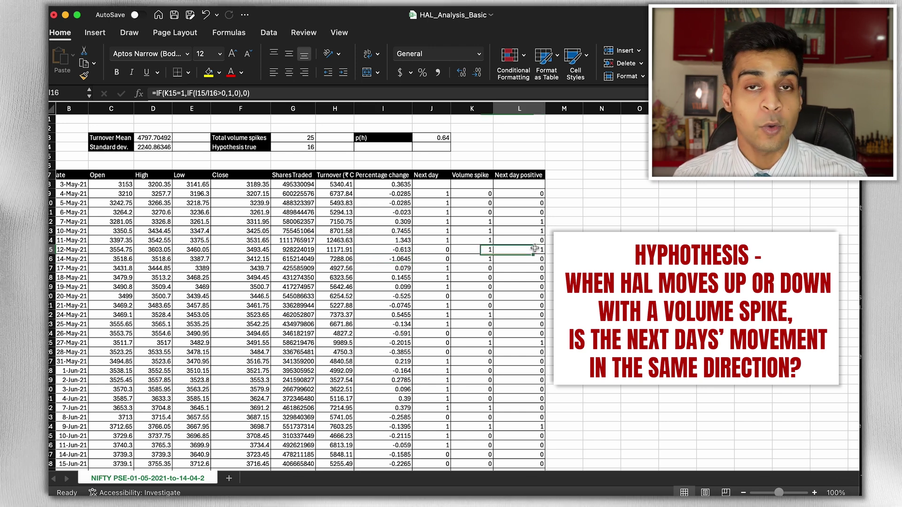
pyautogui.click(403, 251)
pyautogui.click(401, 260)
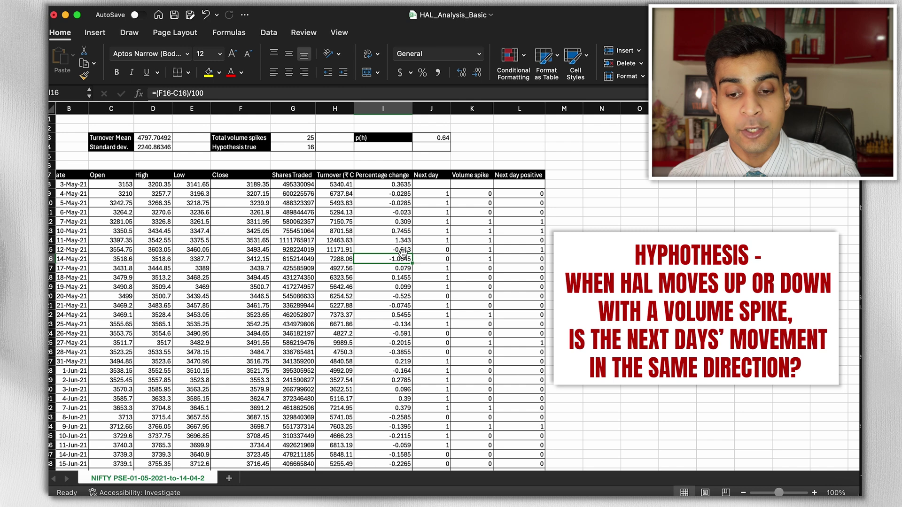
pyautogui.click(542, 250)
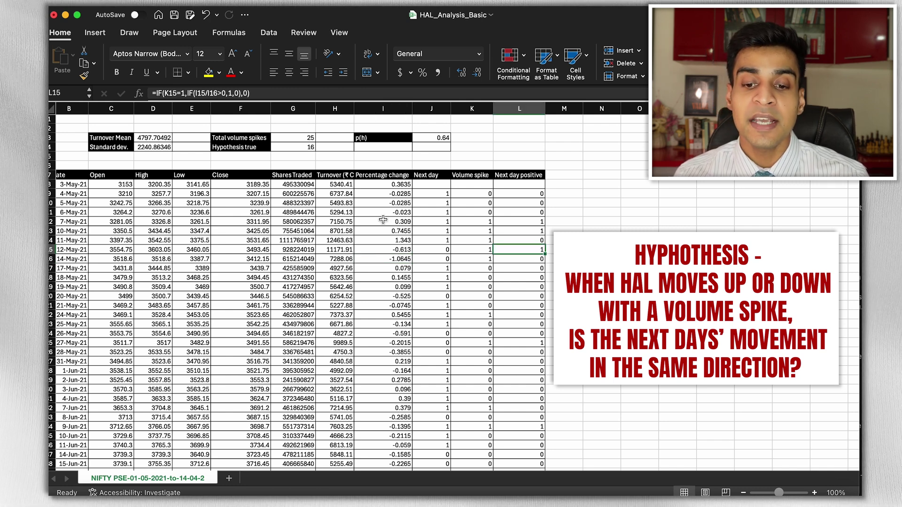
pyautogui.click(536, 203)
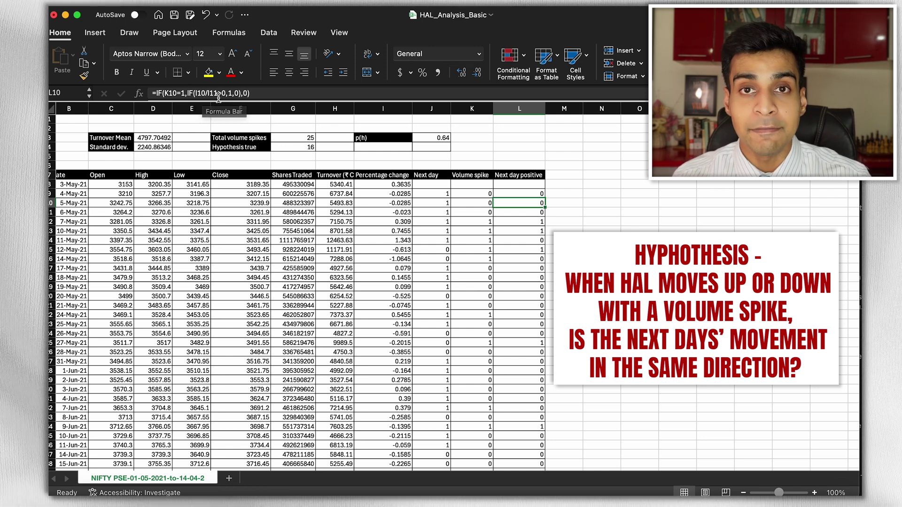
pyautogui.click(527, 214)
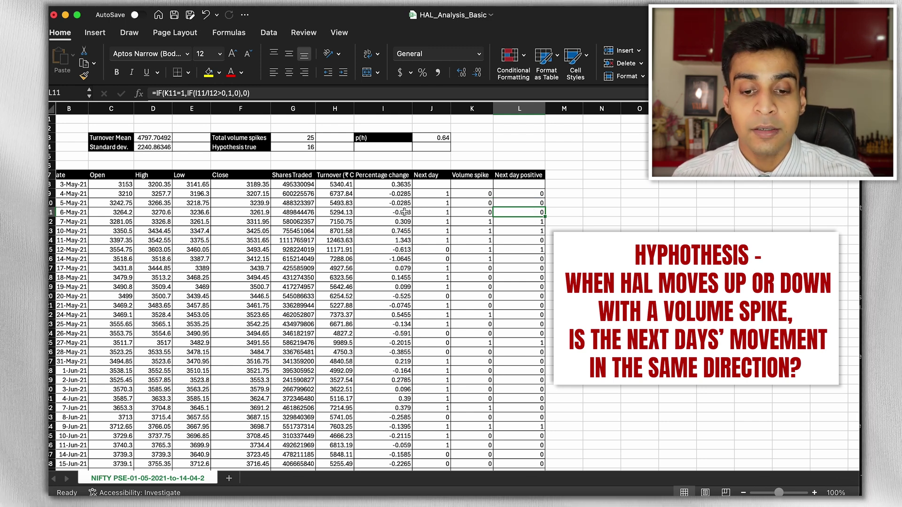
pyautogui.click(533, 195)
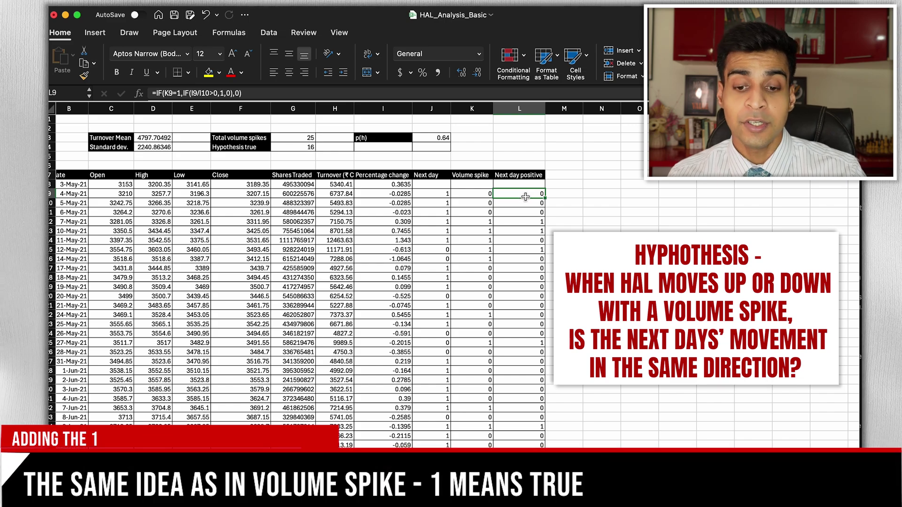
pyautogui.moveTo(526, 193); pyautogui.dragTo(468, 245)
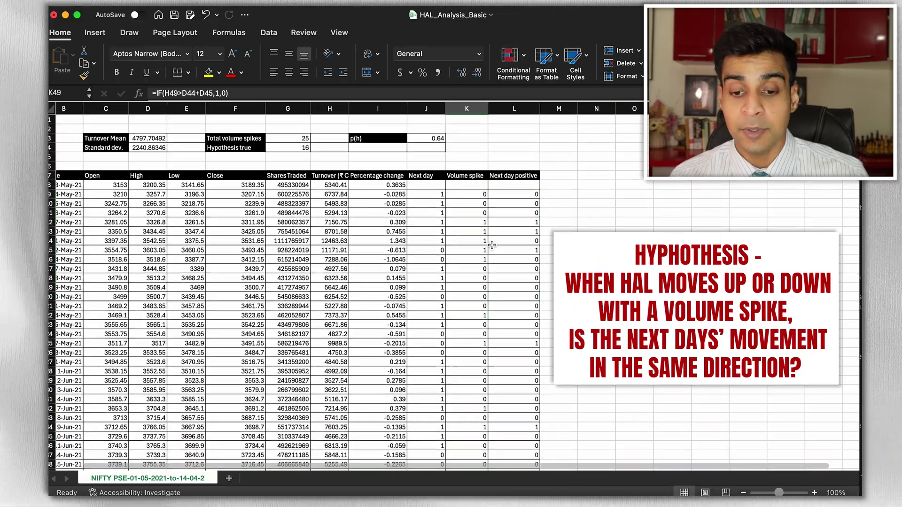
pyautogui.click(529, 197)
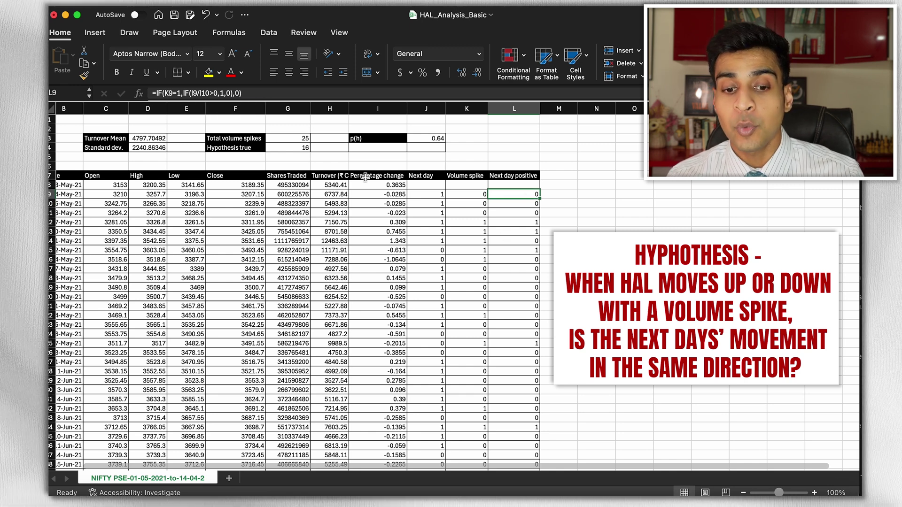
pyautogui.click(288, 138)
pyautogui.moveTo(525, 194); pyautogui.dragTo(525, 338)
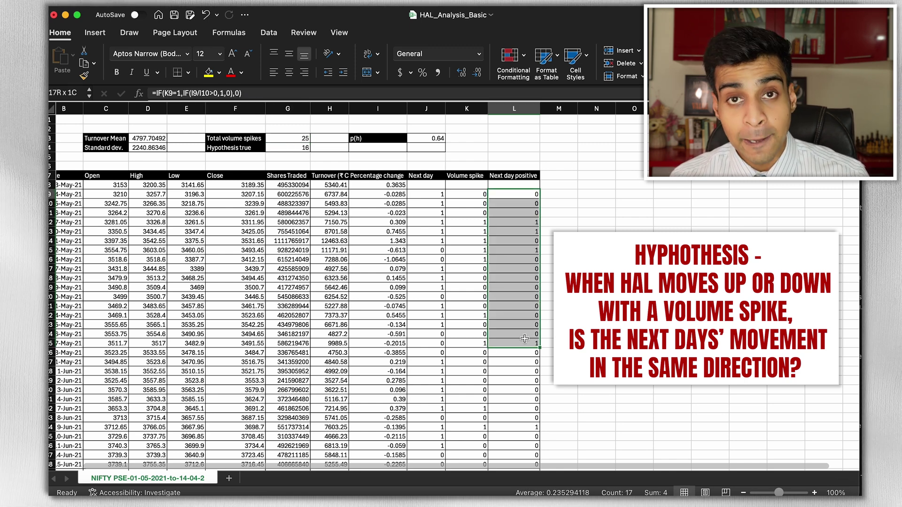
pyautogui.click(543, 267)
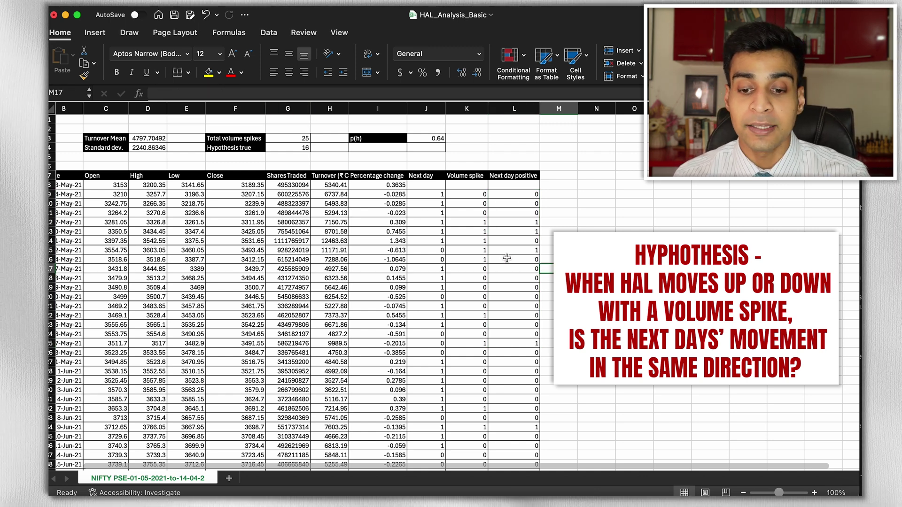
pyautogui.click(521, 269)
pyautogui.click(301, 148)
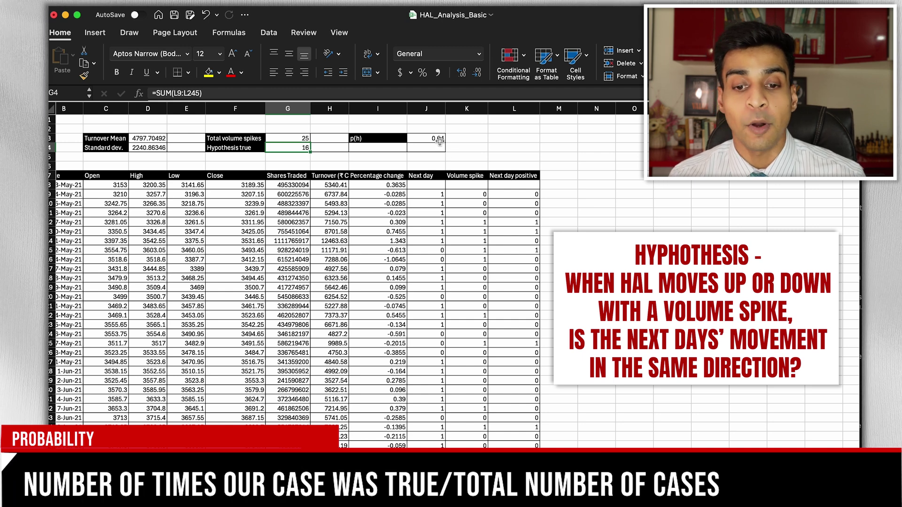
pyautogui.click(439, 140)
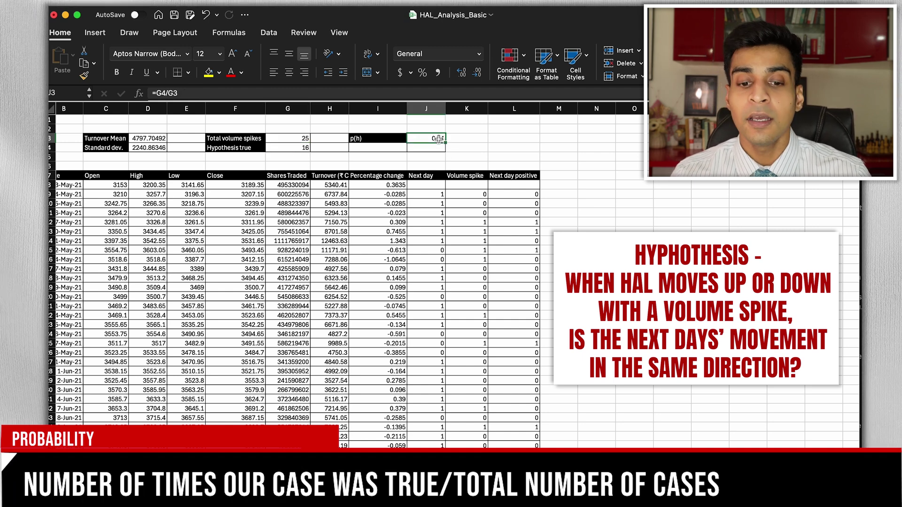
pyautogui.click(290, 151)
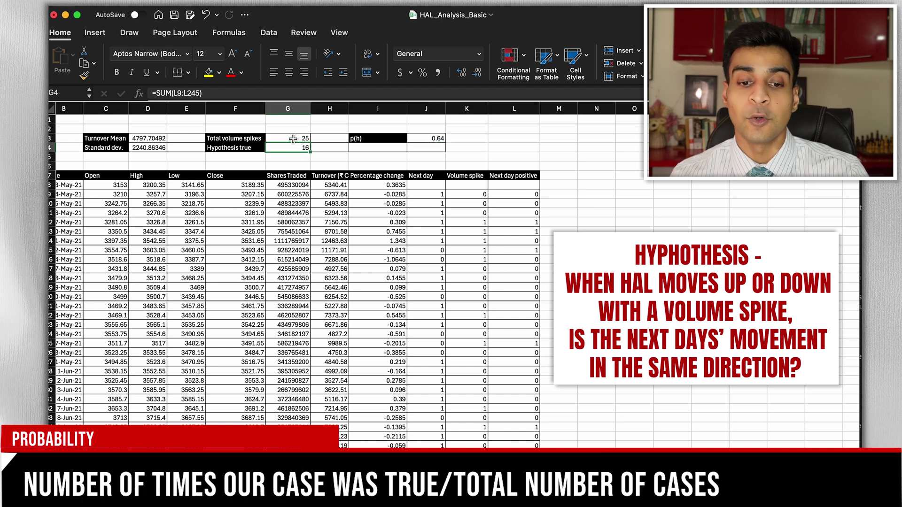
pyautogui.click(293, 139)
pyautogui.click(437, 139)
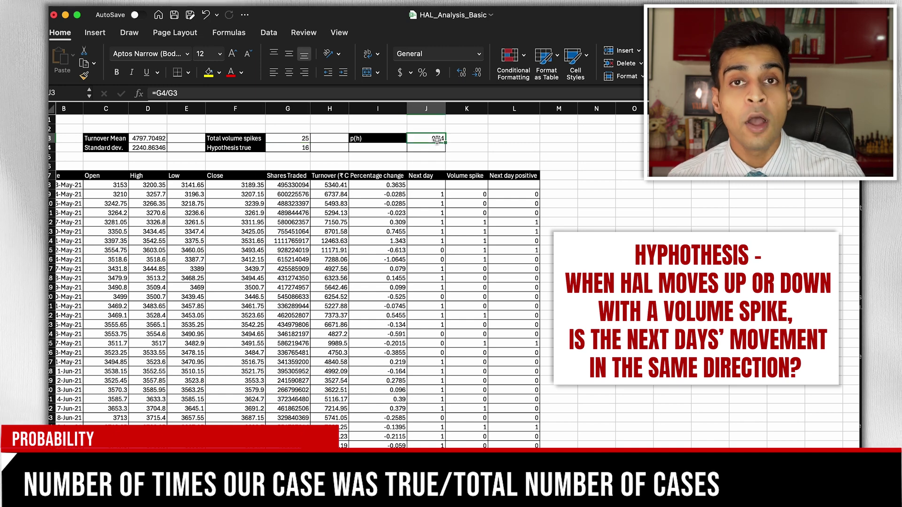